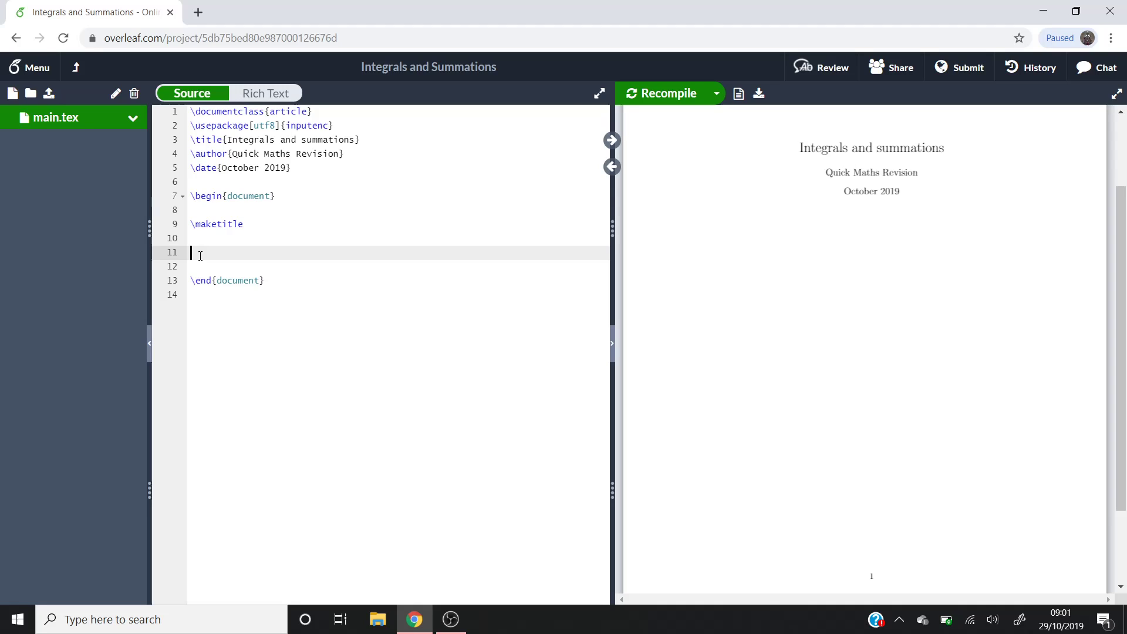
Step: Add a $$ math block containing \int{x^2}dx and recompile so ∫x²dx renders
text($$)
key(Left)
key(Return)
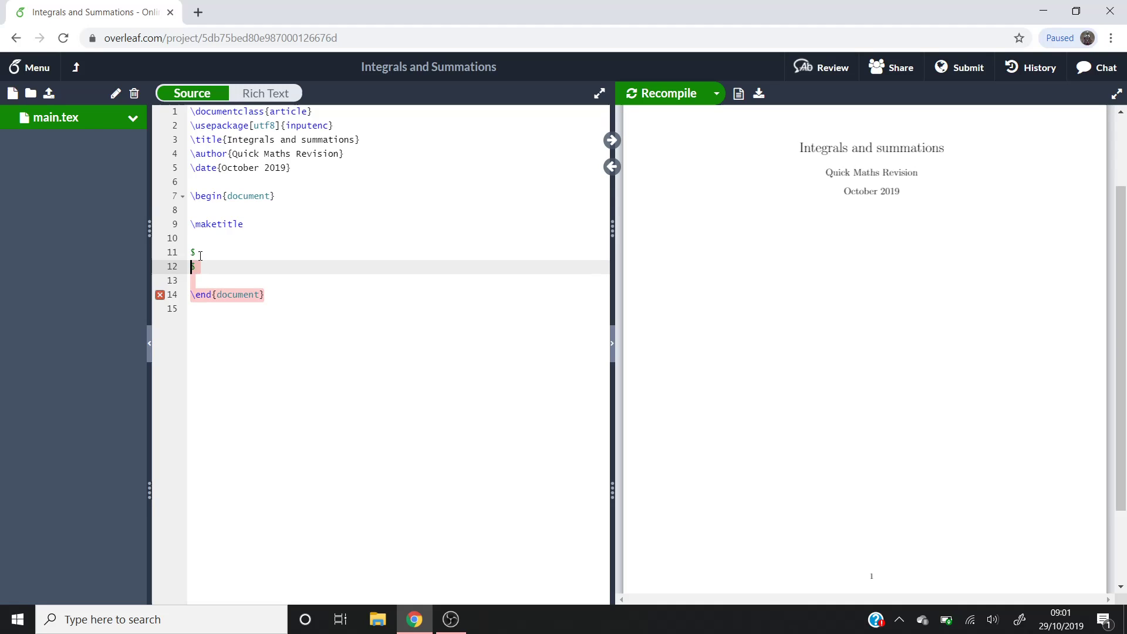
key(Return)
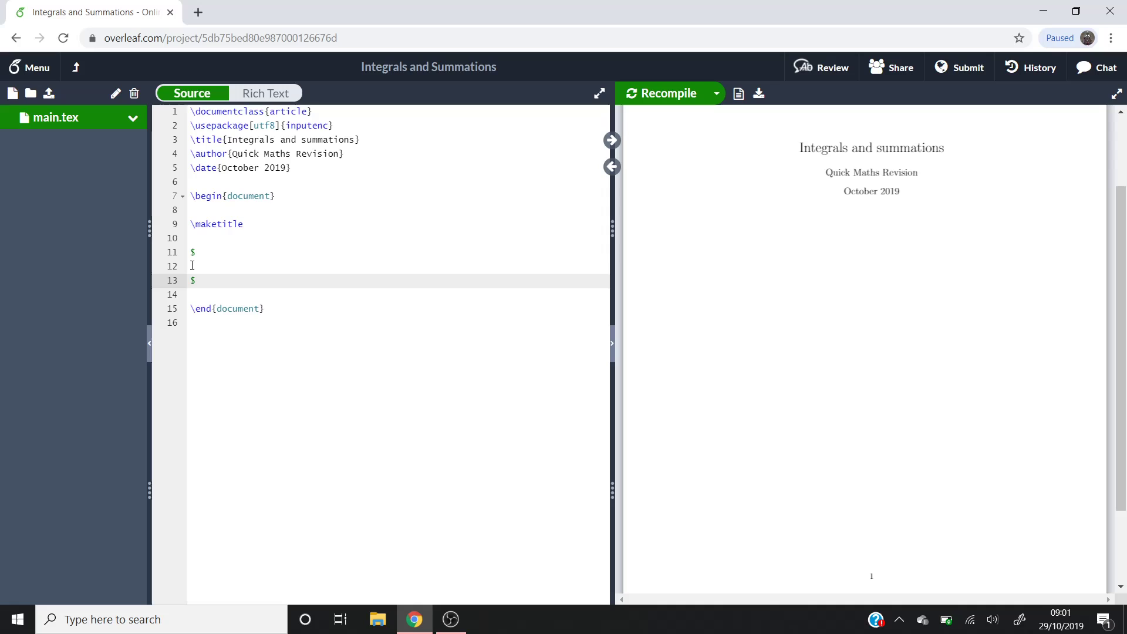
click(193, 266)
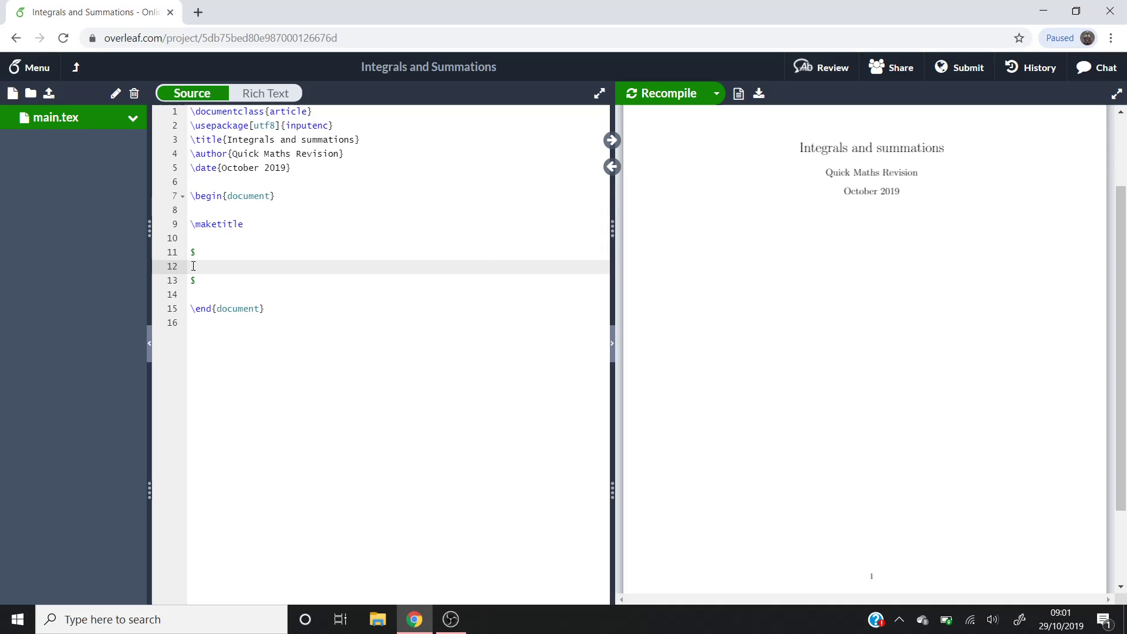
text(\)
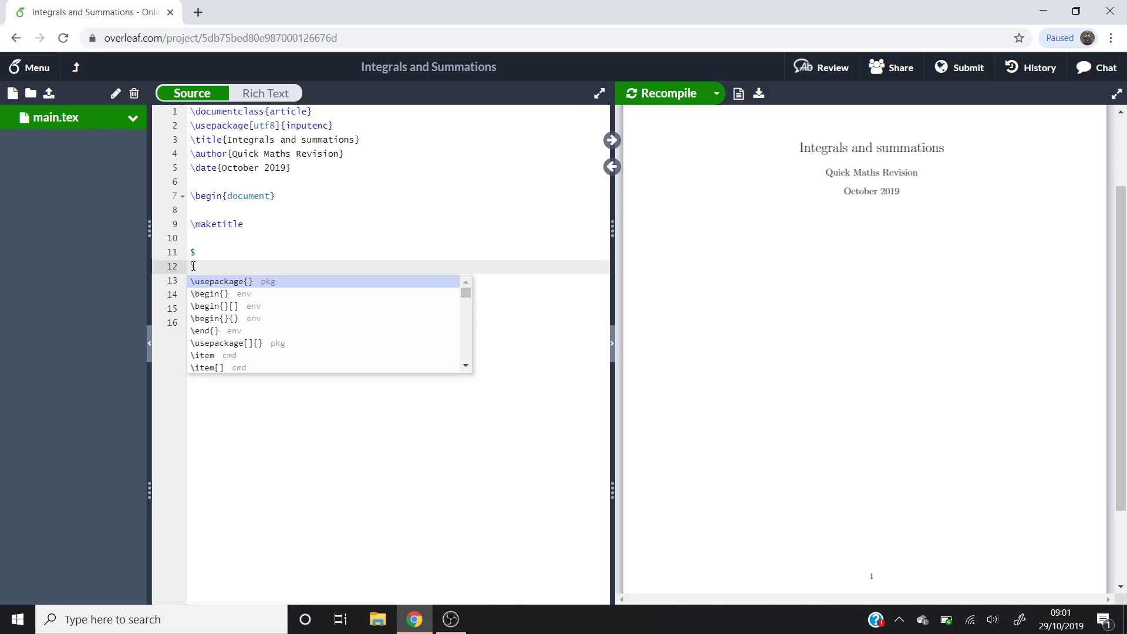
text(int)
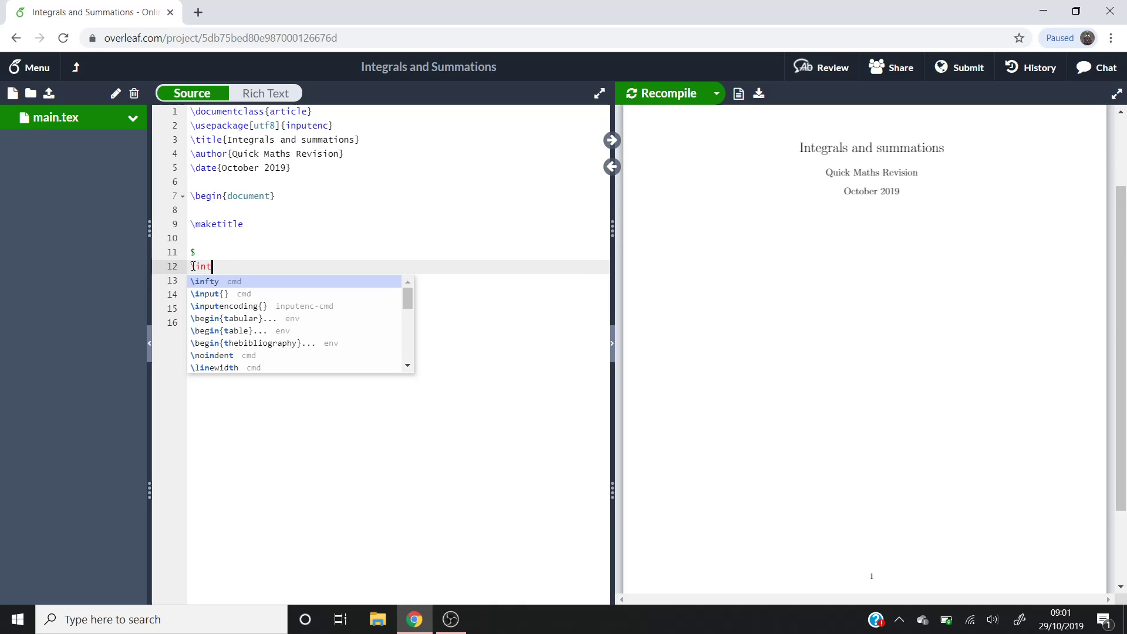
text({)
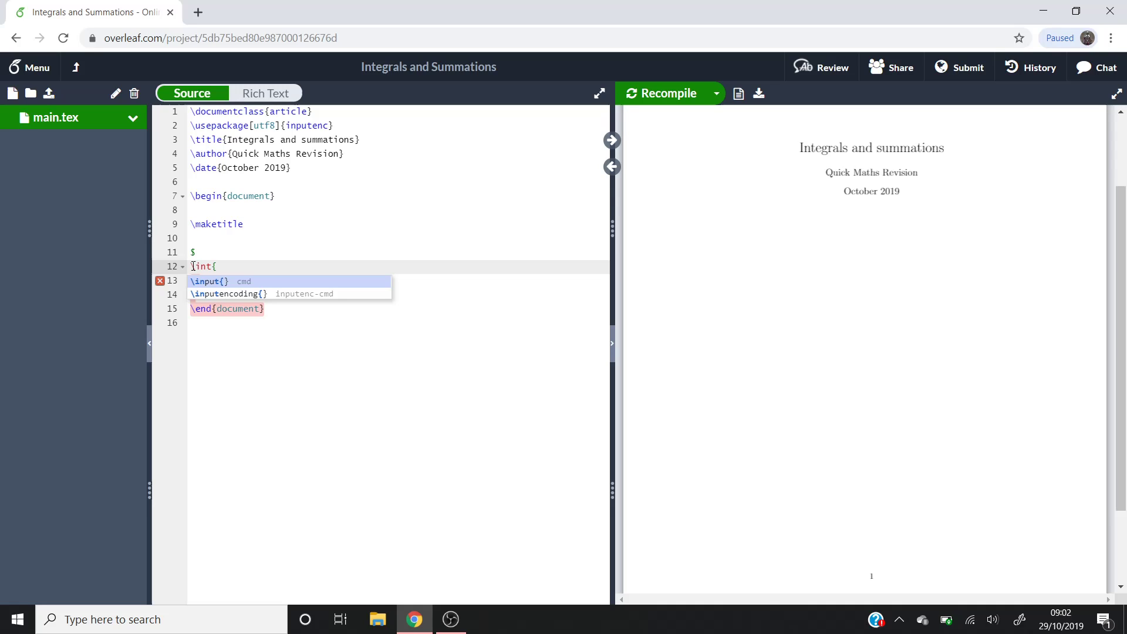
text(x)
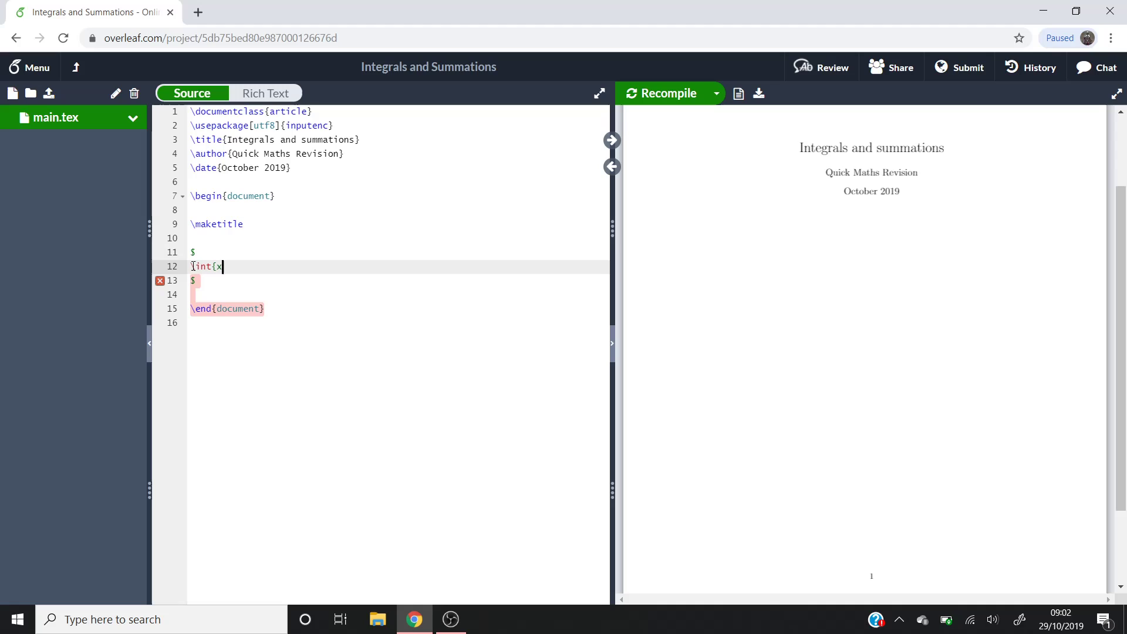
text(^2)
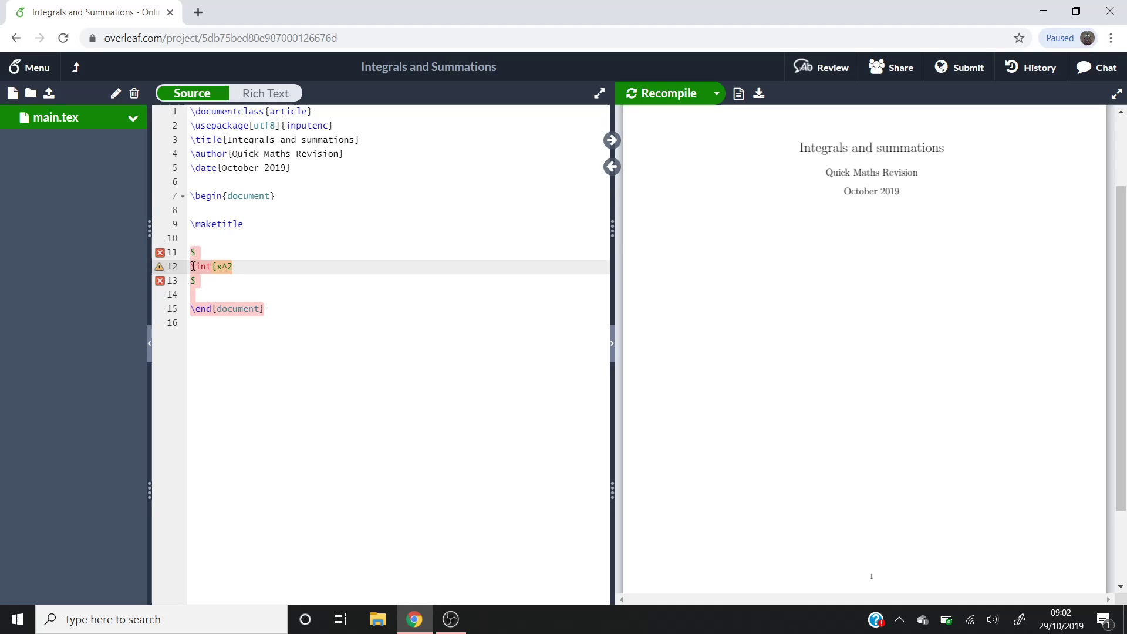
text(})
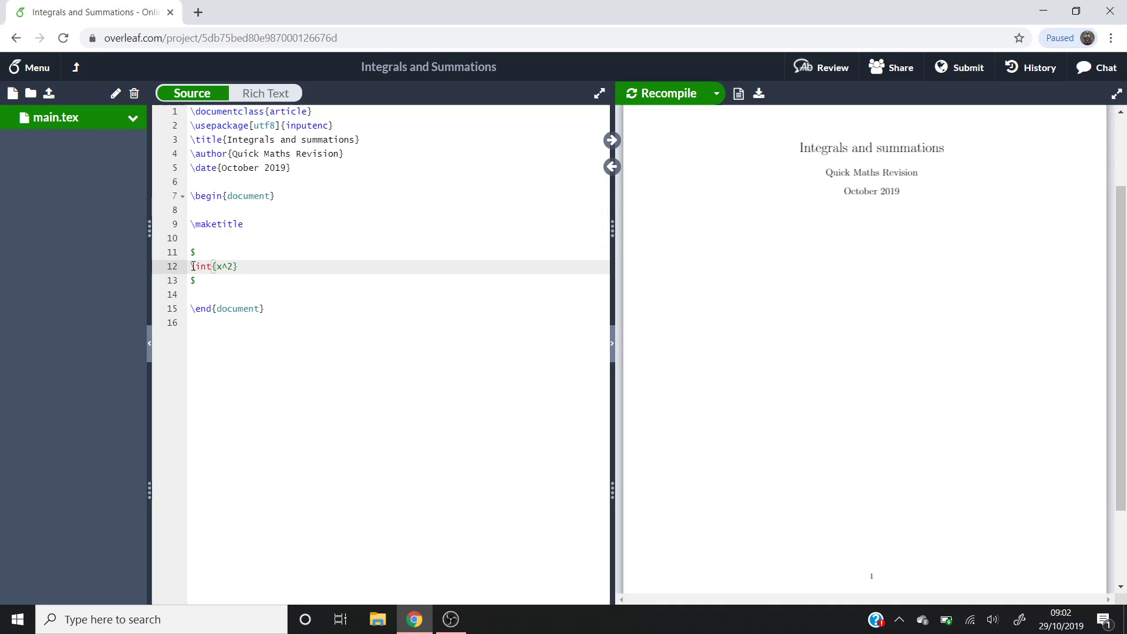
text(dx)
key(ctrl+Return)
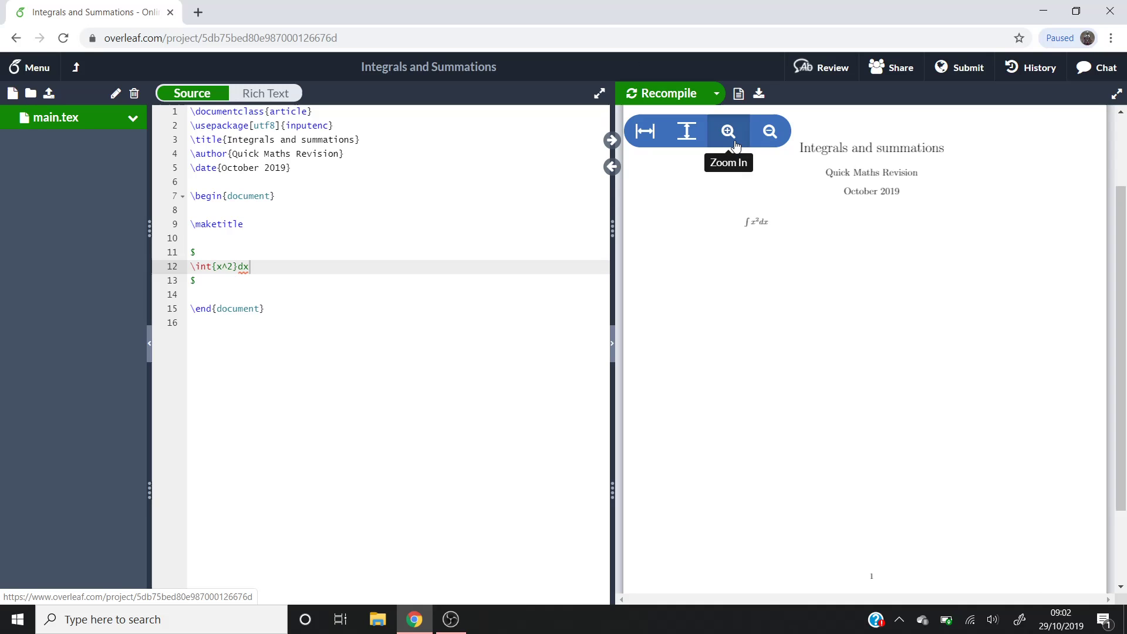
Step: Zoom into the PDF preview and pan sideways to inspect the rendered ∫x²dx
click(728, 131)
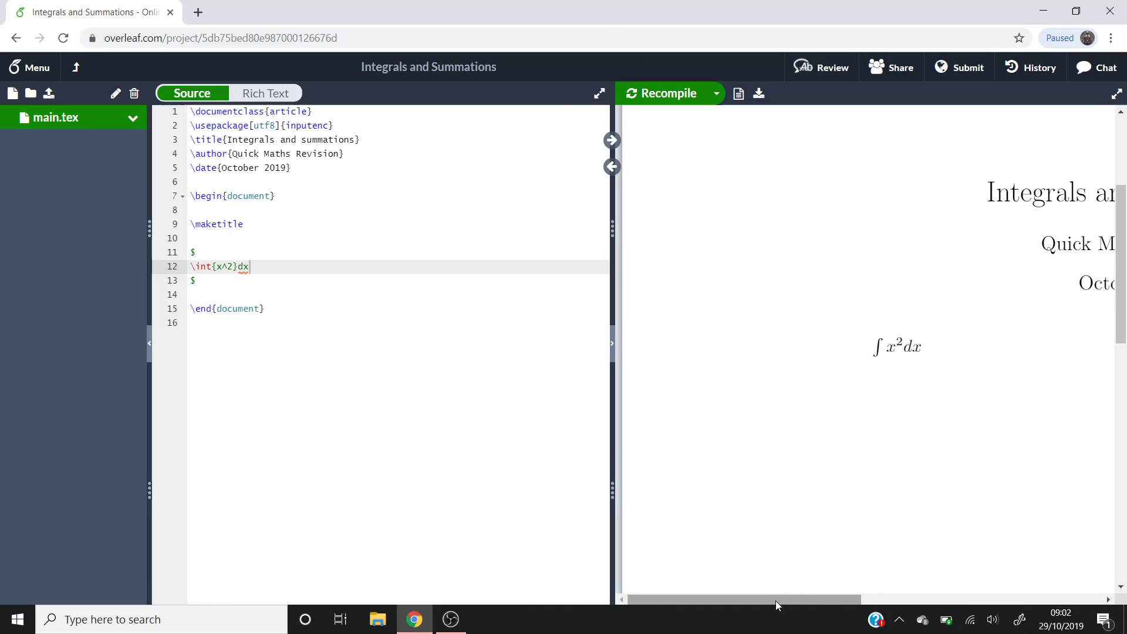
drag(776, 600, 817, 599)
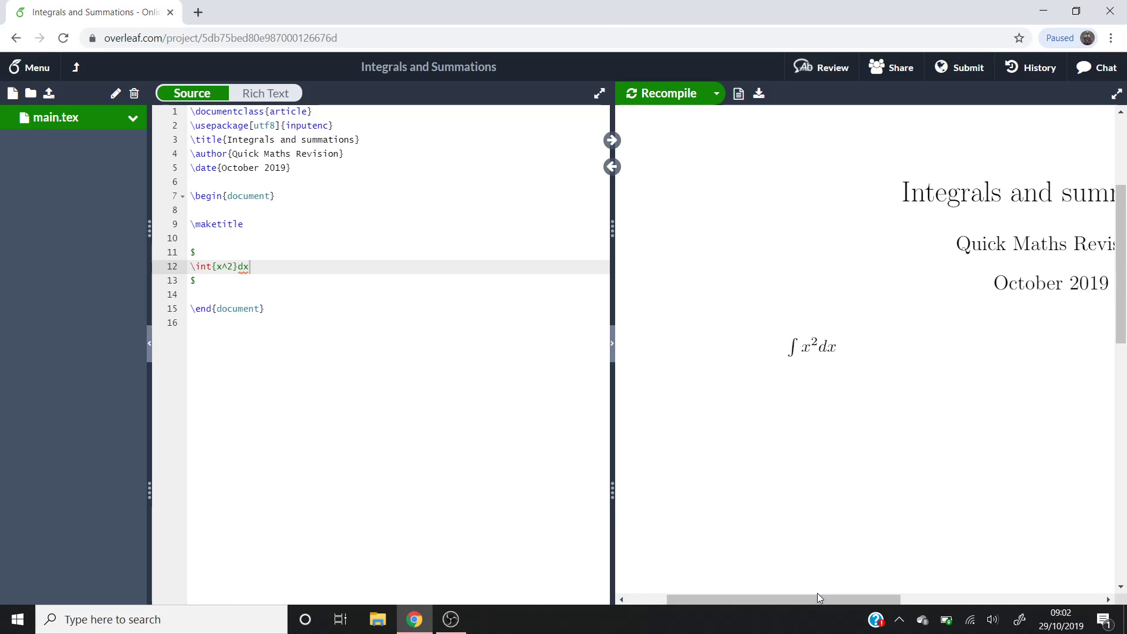
drag(829, 341, 820, 345)
click(826, 346)
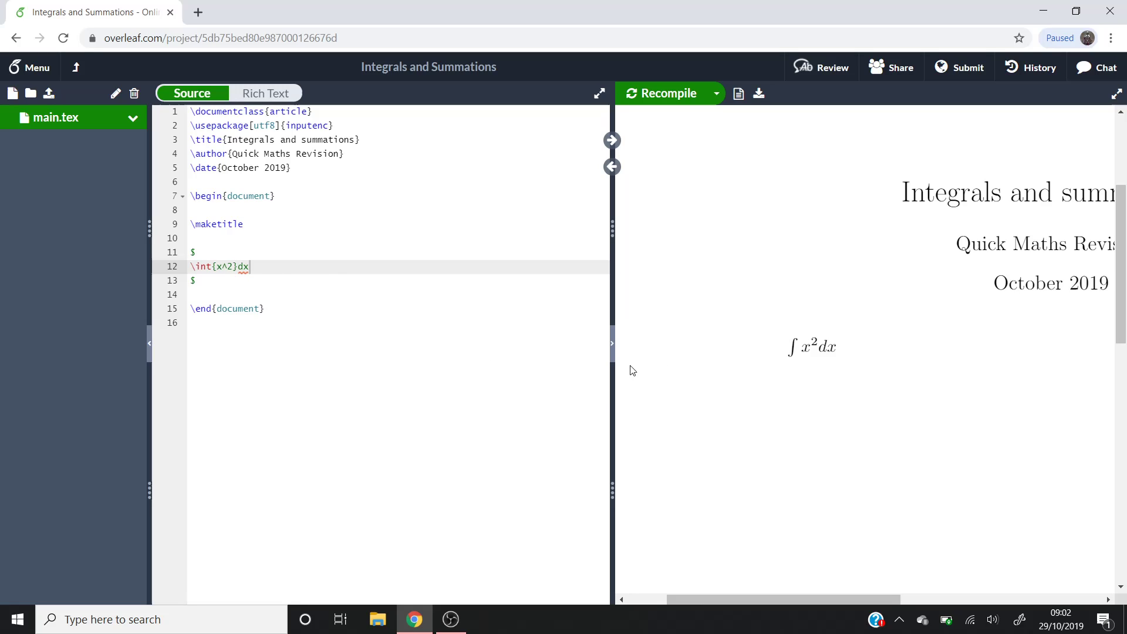
Step: Insert a thin space \, before dx, replace d with \mathrm{d}, and recompile
click(237, 267)
text(\,)
key(Delete)
text(\mathr)
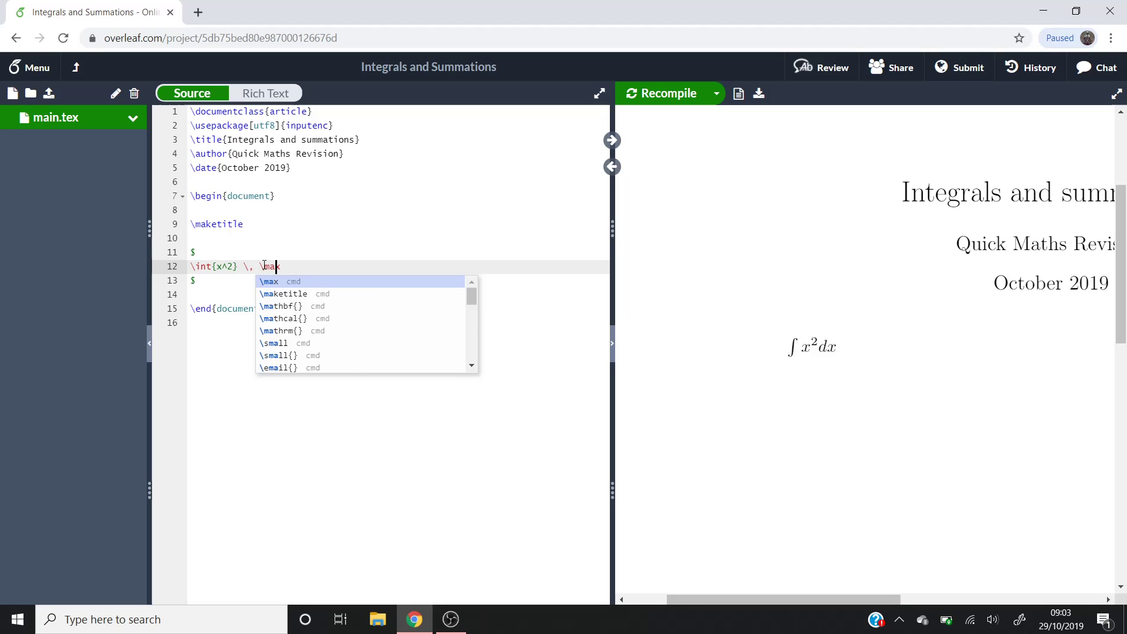
text(m)
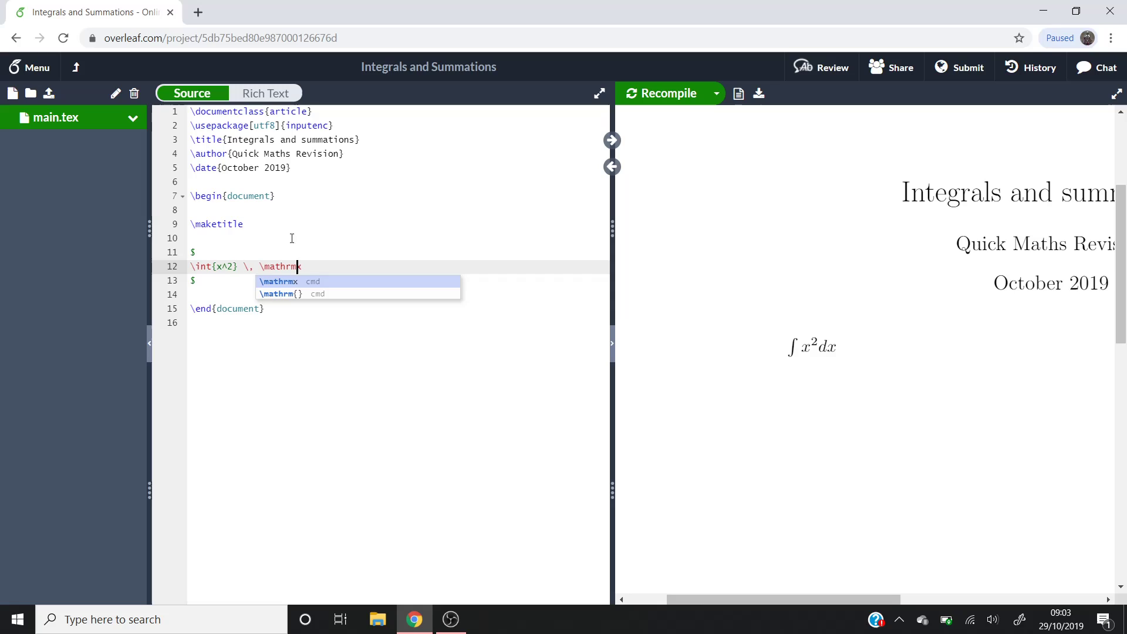
text({d)
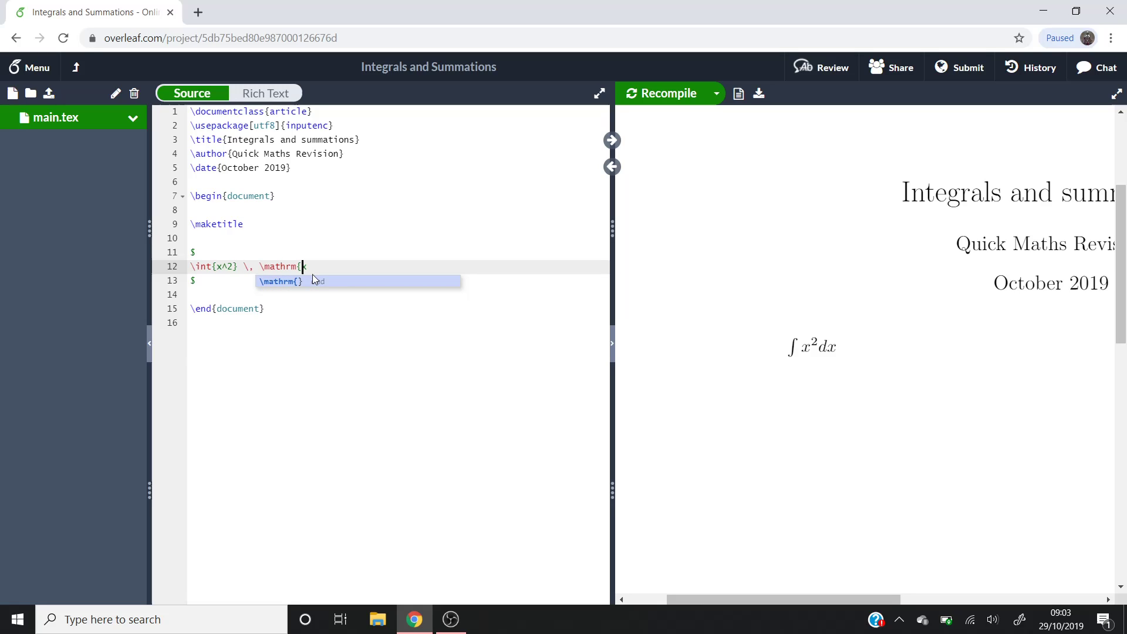
text(})
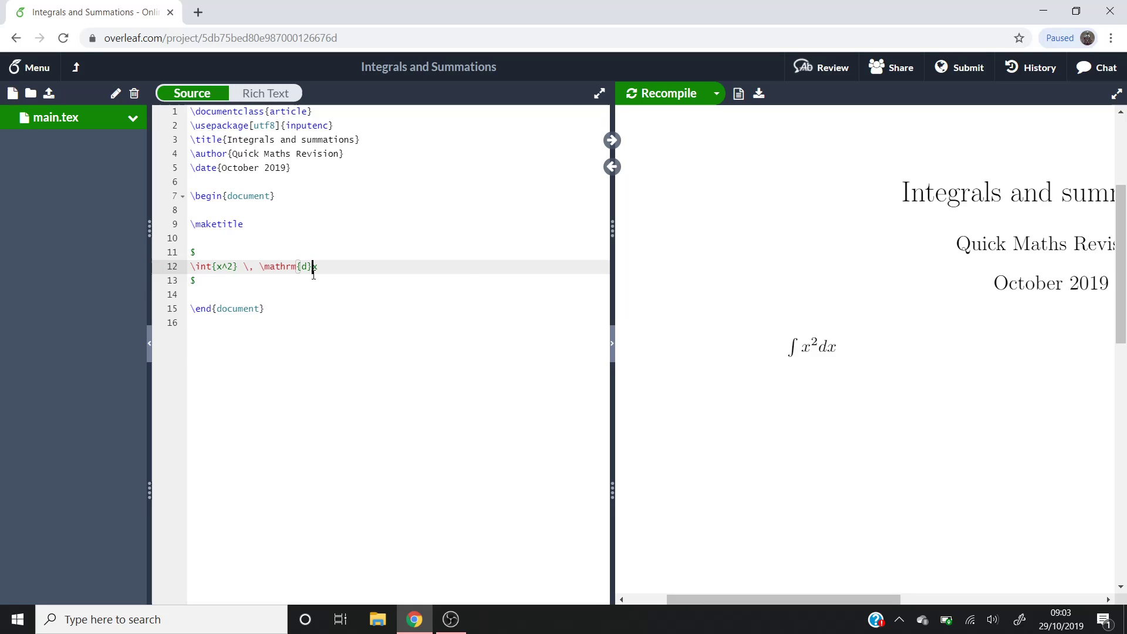
key(ctrl+s)
Step: Add a comma after the integral block and paste a copy of it below
drag(311, 279, 192, 259)
key(ctrl+c)
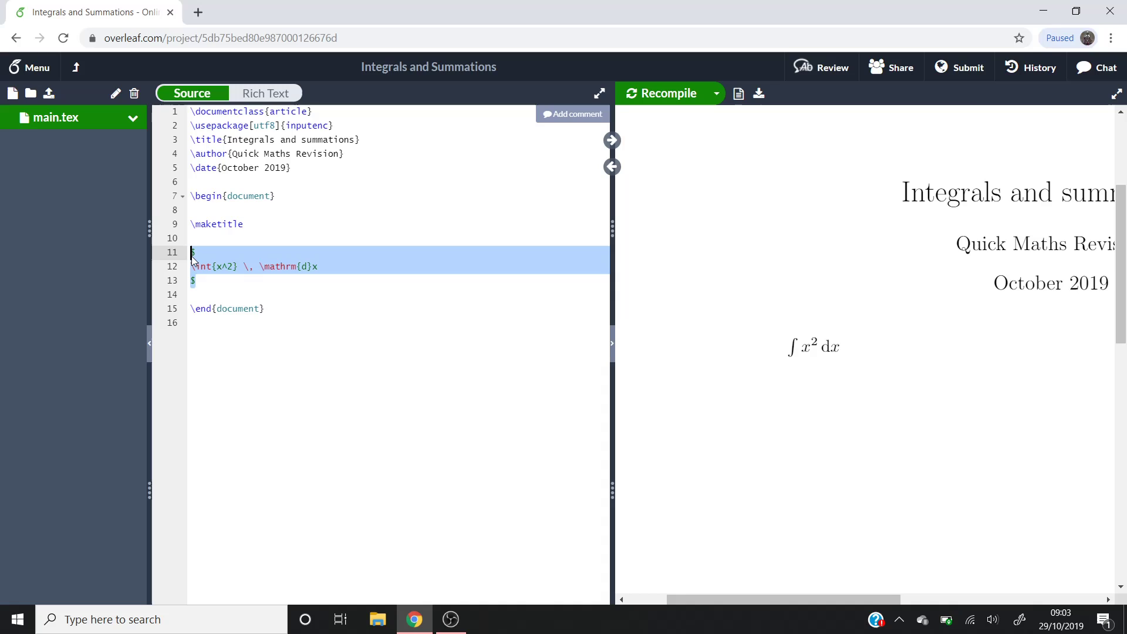
click(206, 288)
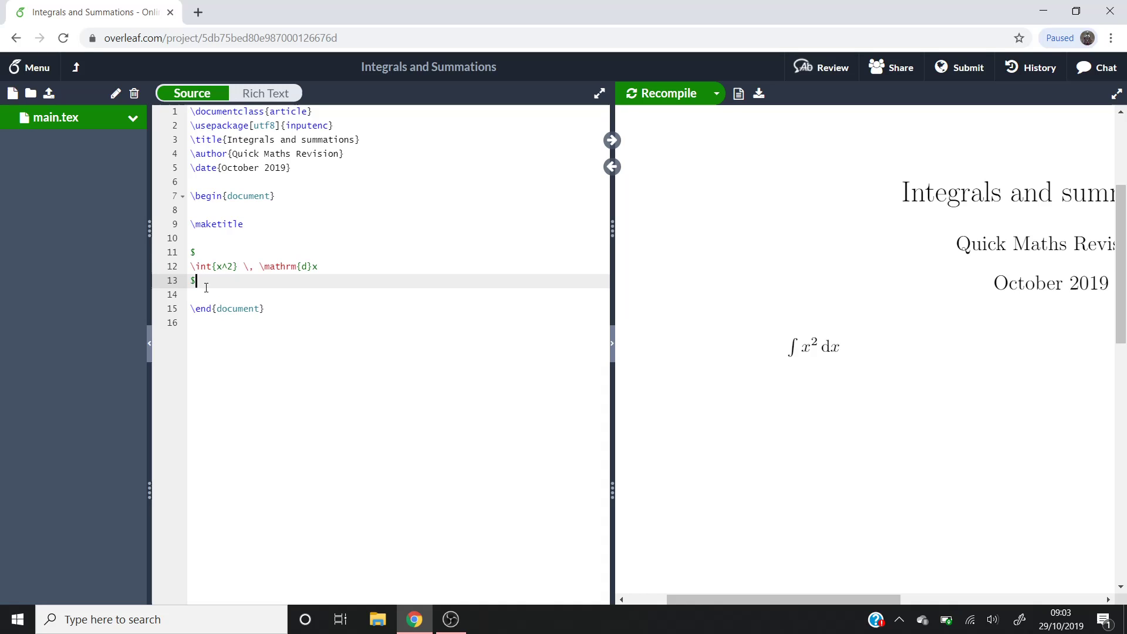
text(,)
key(Return)
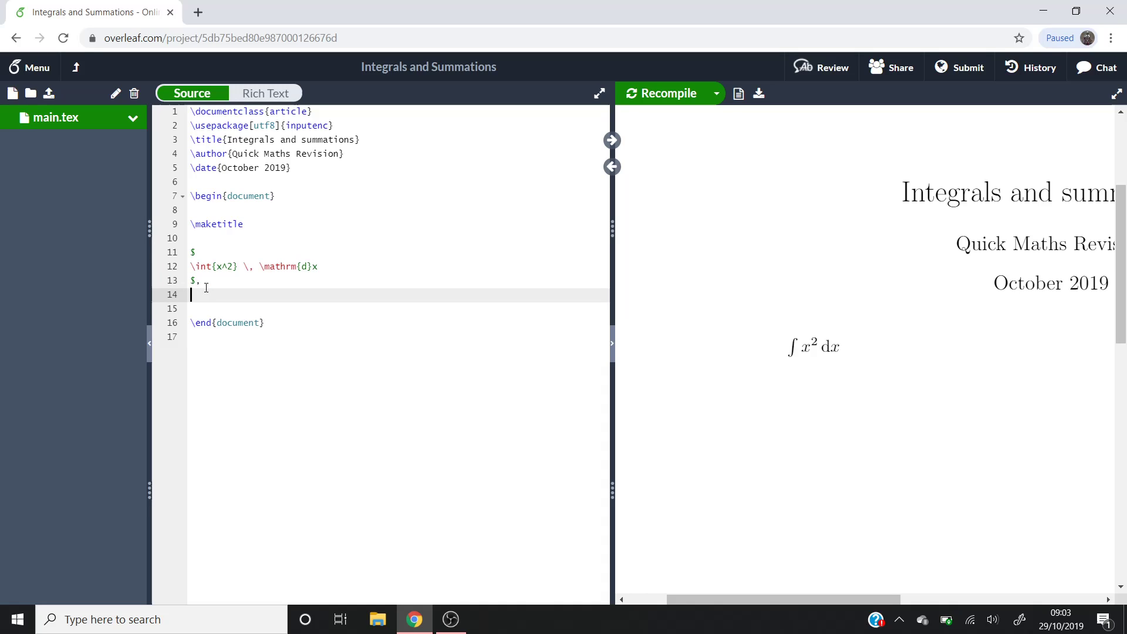
key(ctrl+v)
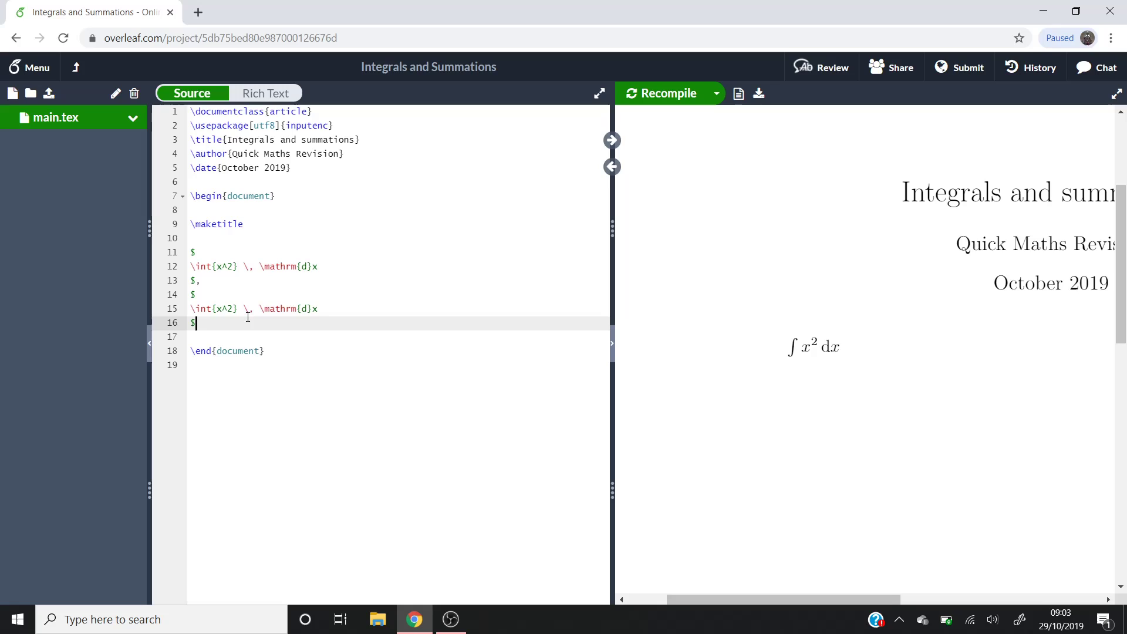
Step: Give the copied integral limits _{0}^{\infty} and recompile the PDF
click(213, 309)
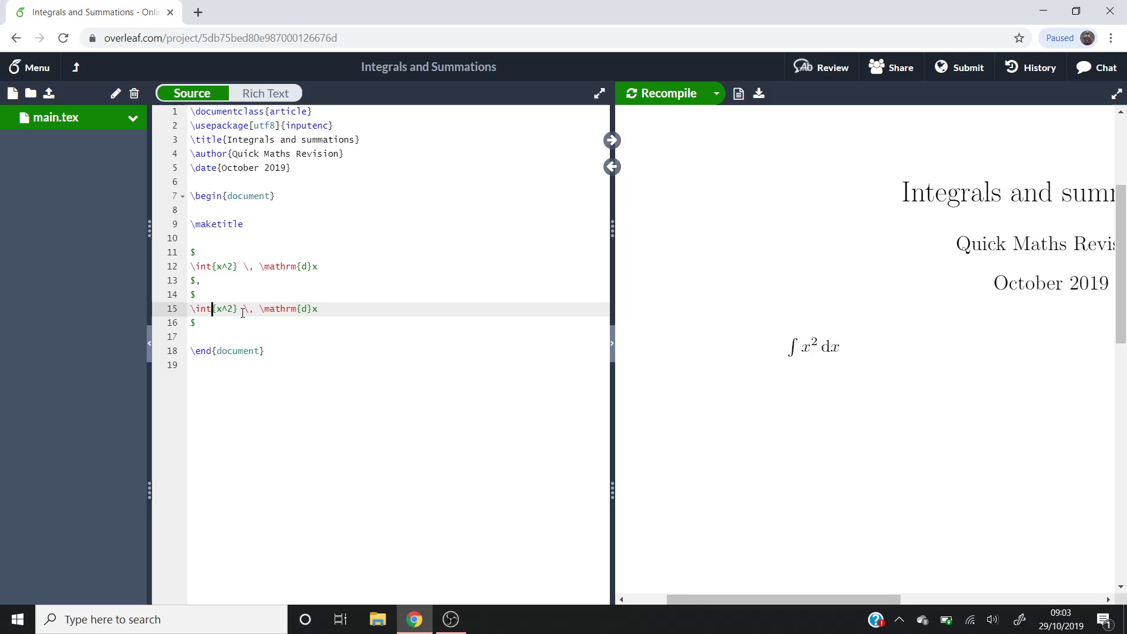
text(_)
text({0})
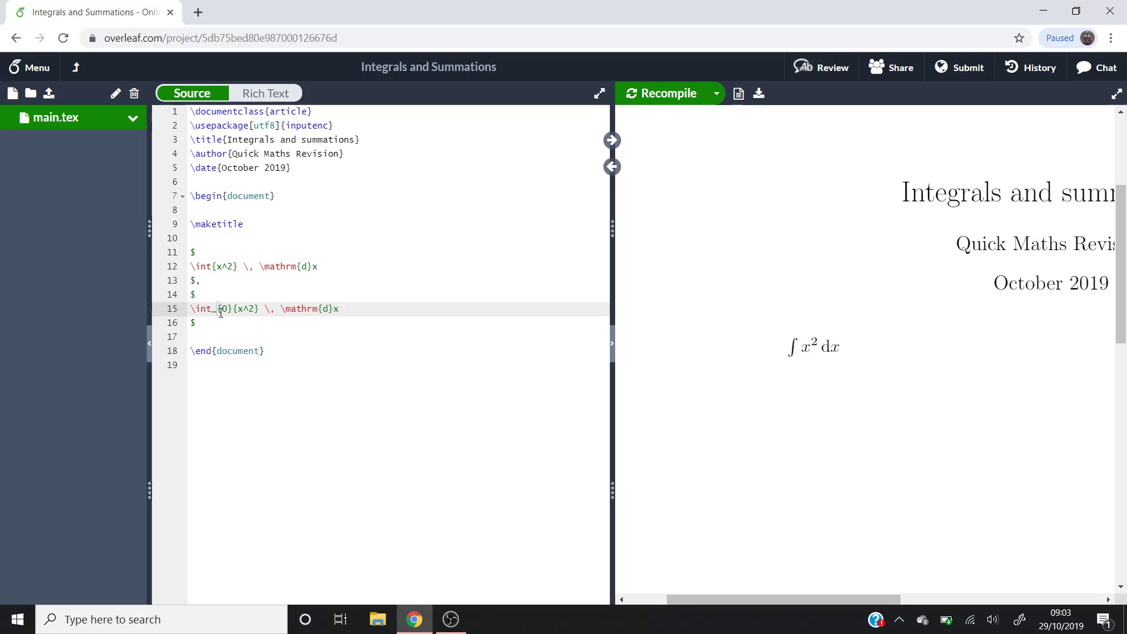
text(^{)
text(\infty)
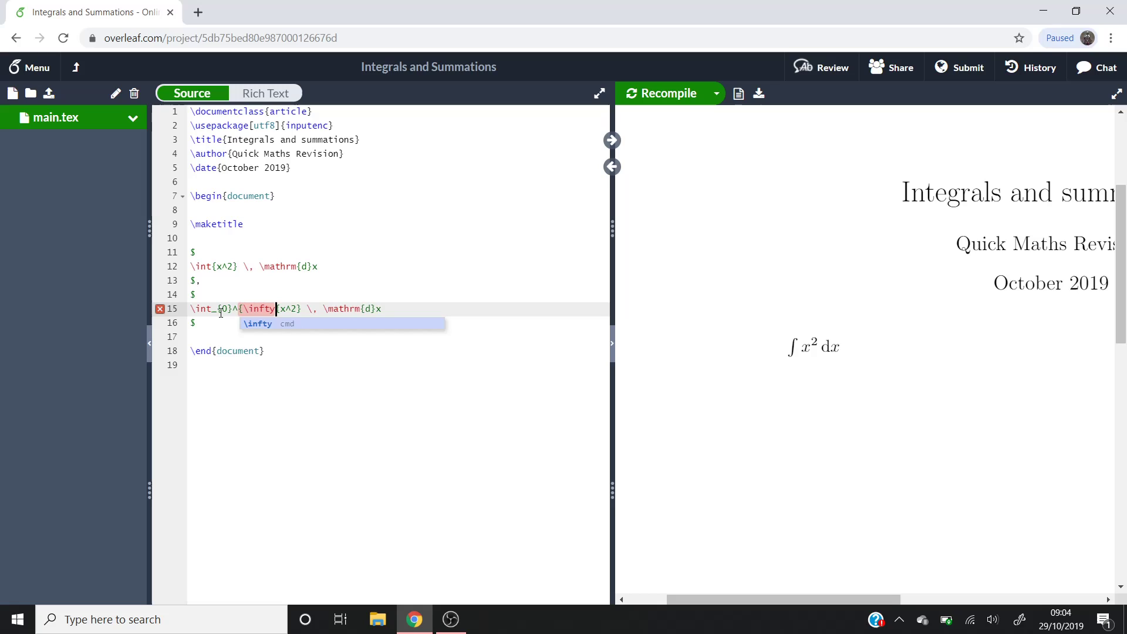
text(})
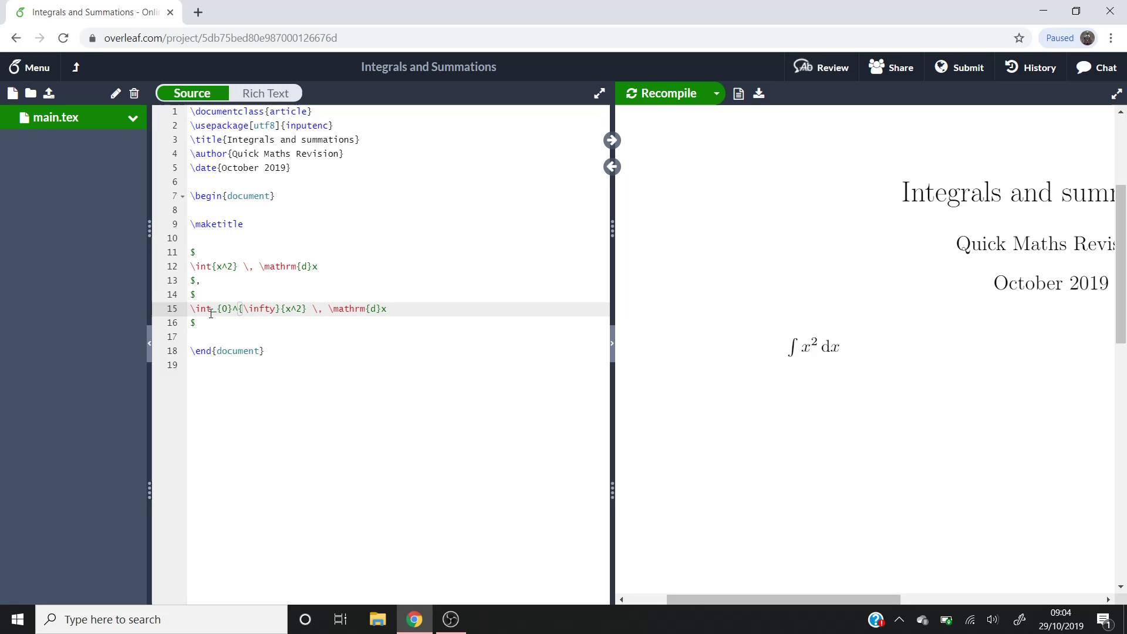
click(283, 308)
key(ctrl+s)
Step: Add blank lines below the integrals and start a new $ $ math block on line 21
click(220, 324)
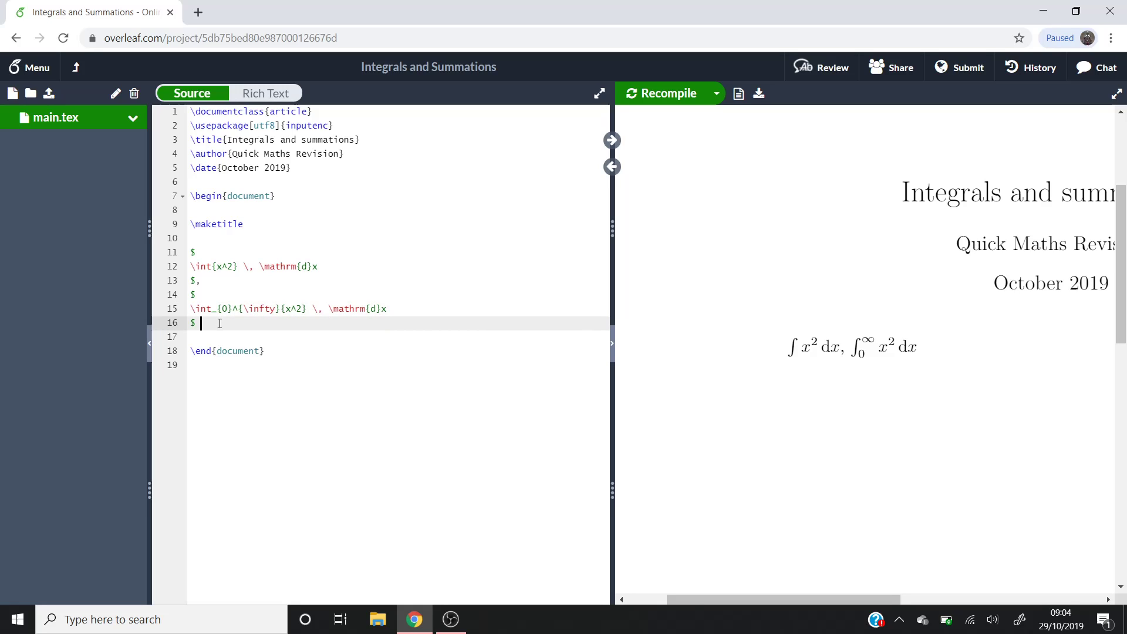
key(Return)
key(Return)
key(Return)
key(Return)
key(Return)
key(Return)
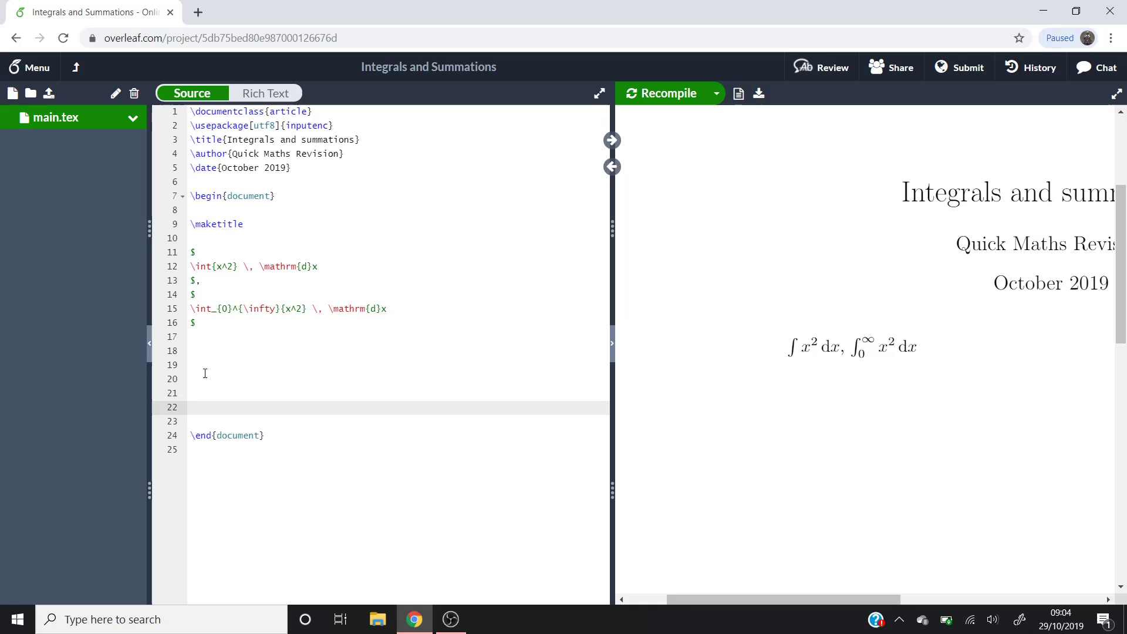
click(193, 392)
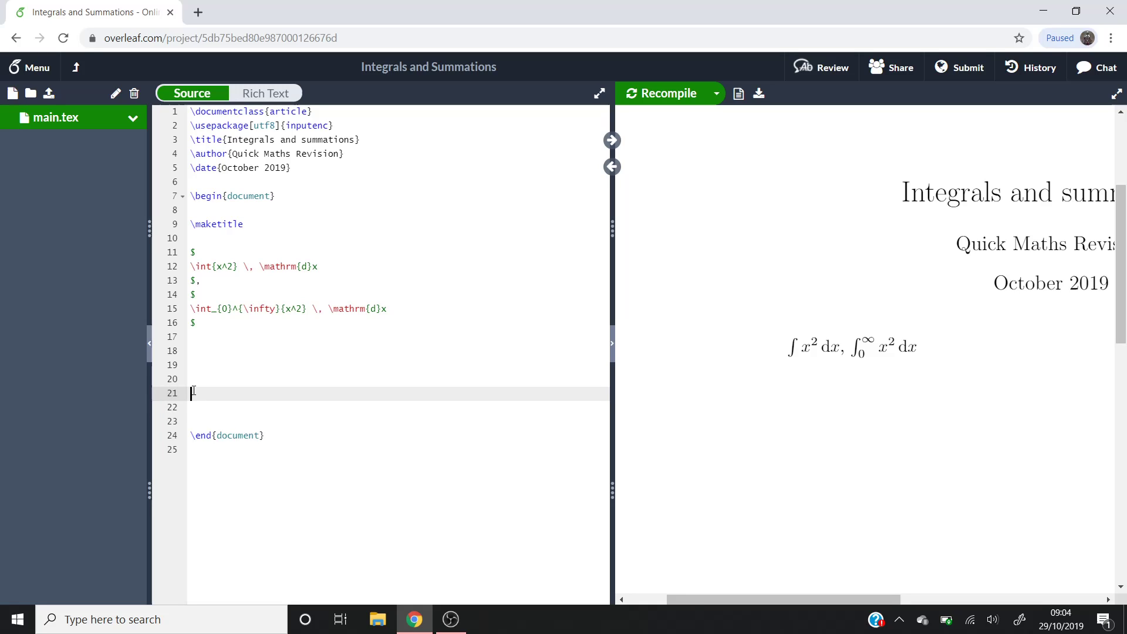
text($$)
key(Return)
key(Return)
text($)
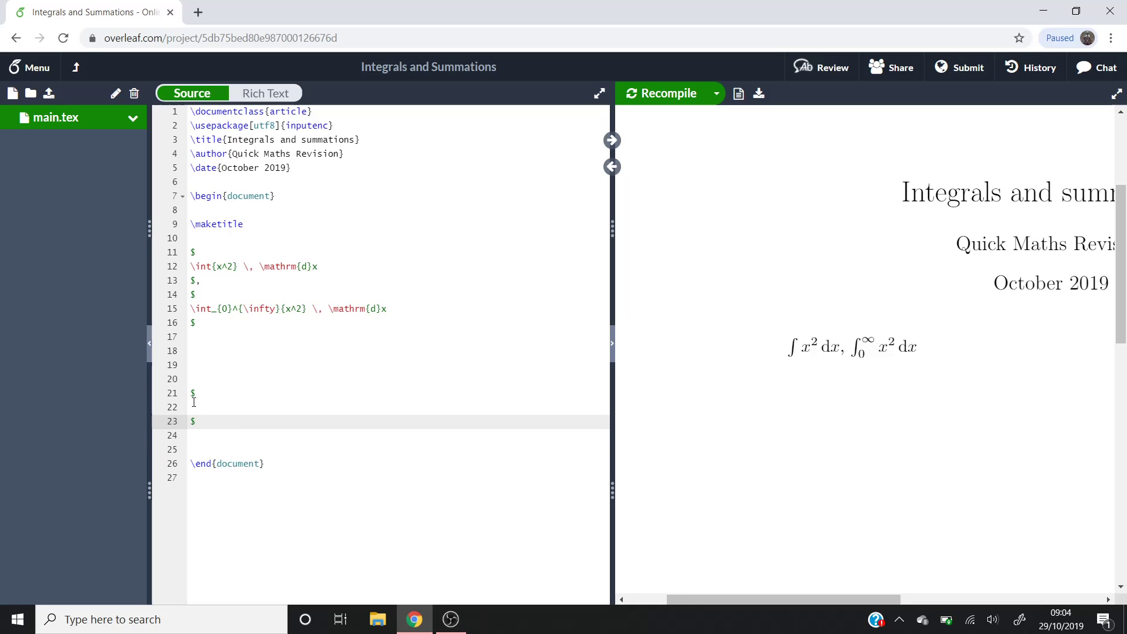
click(194, 404)
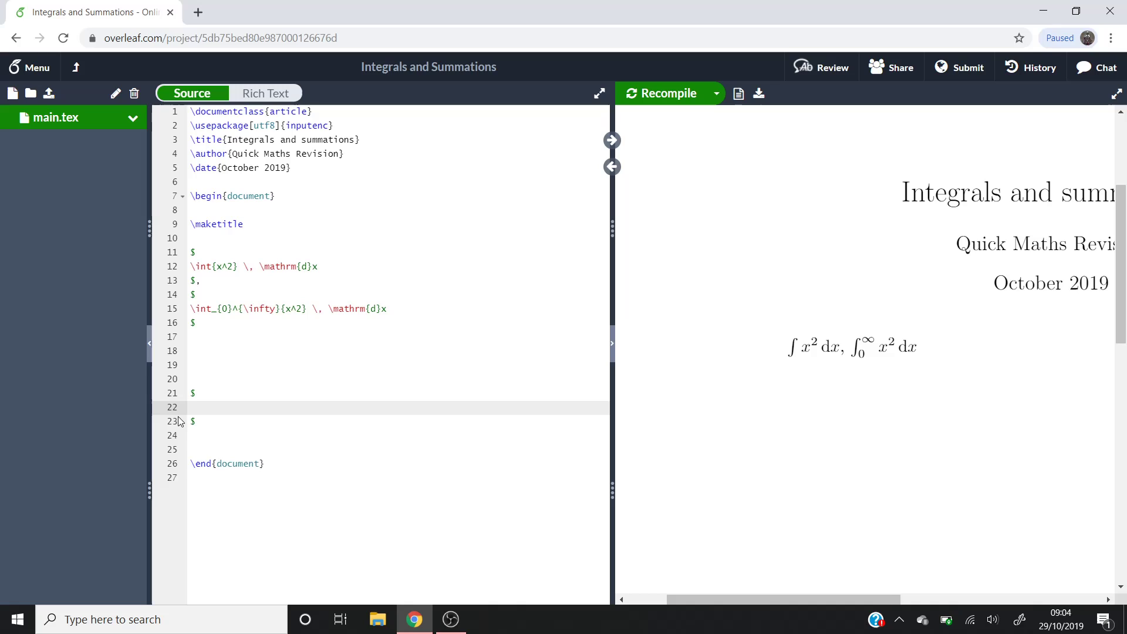
Step: Type \sum{\frac{1}{n}} inside the block and recompile to render Σ 1/n
text(\sum)
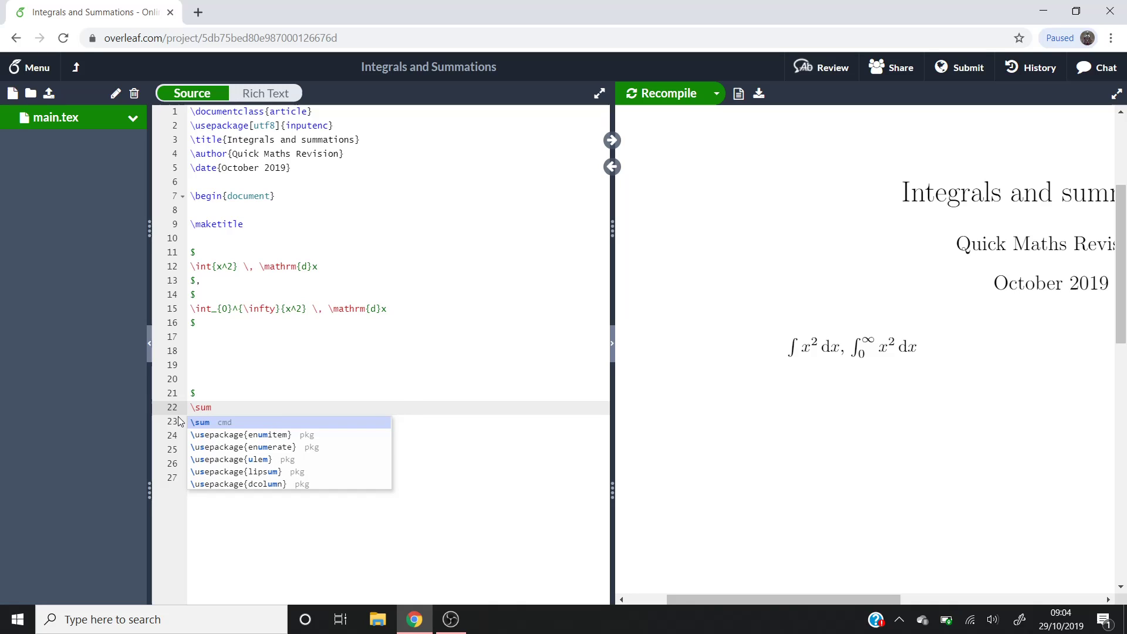
text({)
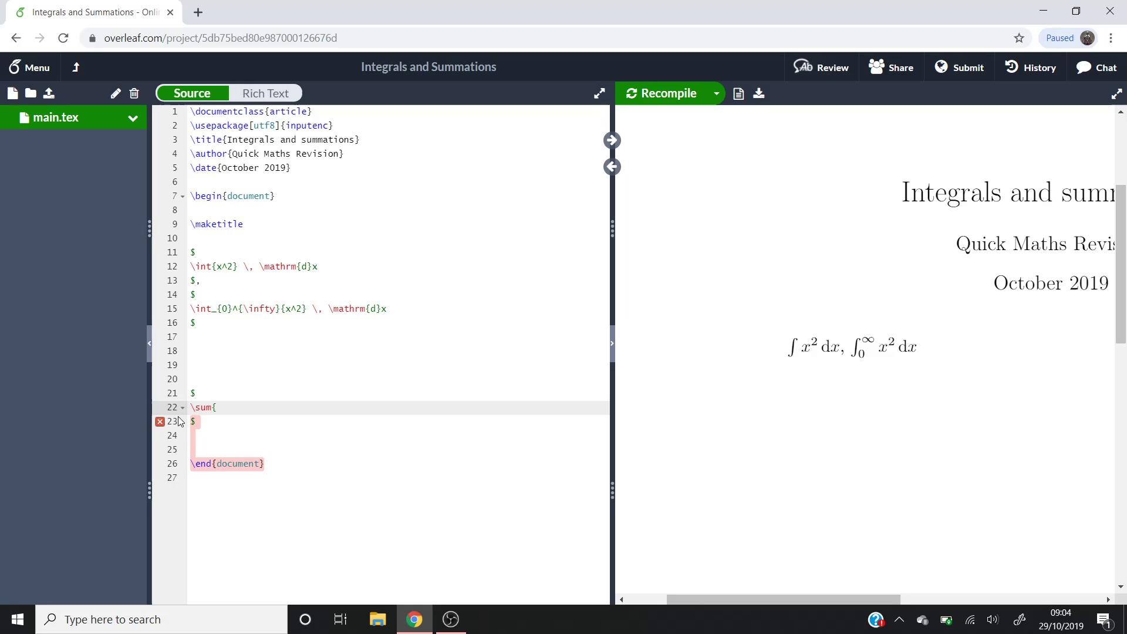
text(\)
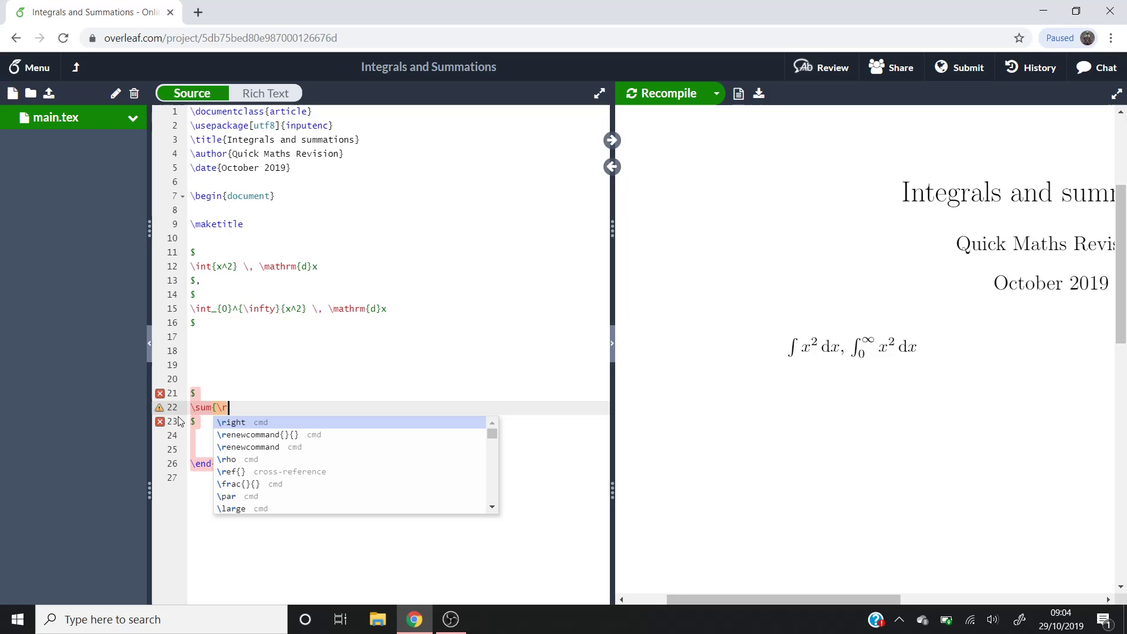
text(frac)
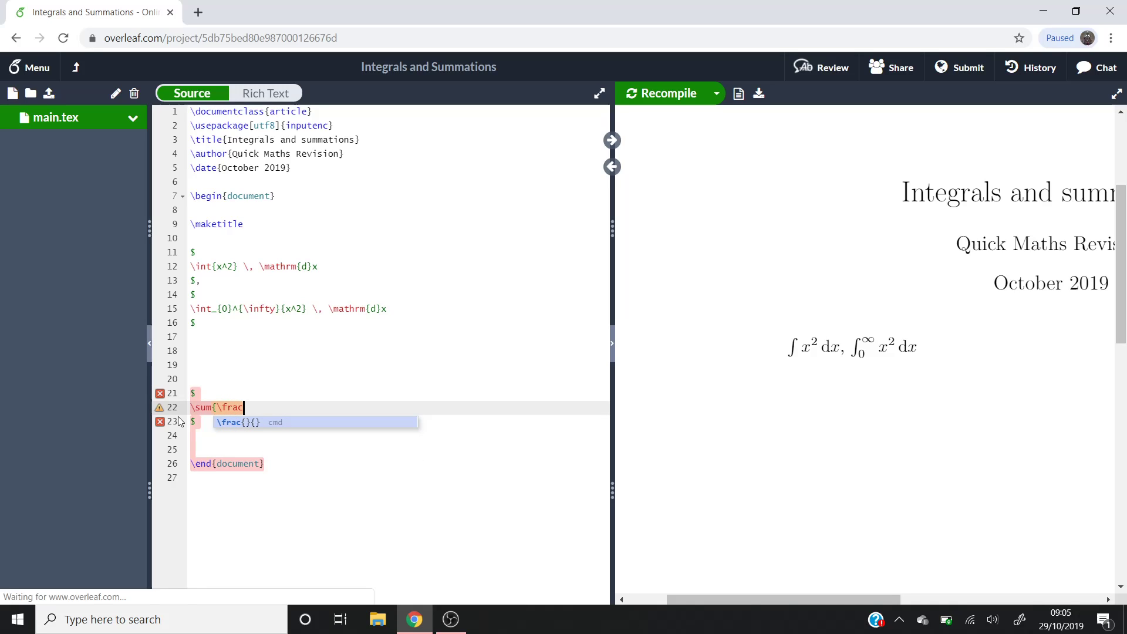
text({)
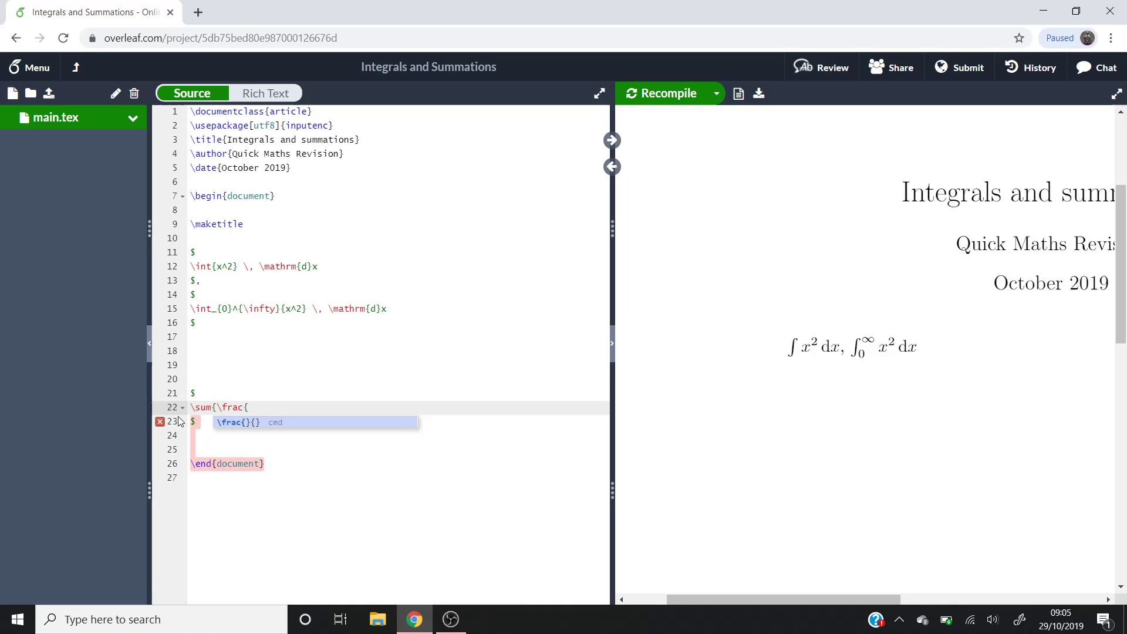
text(1}{)
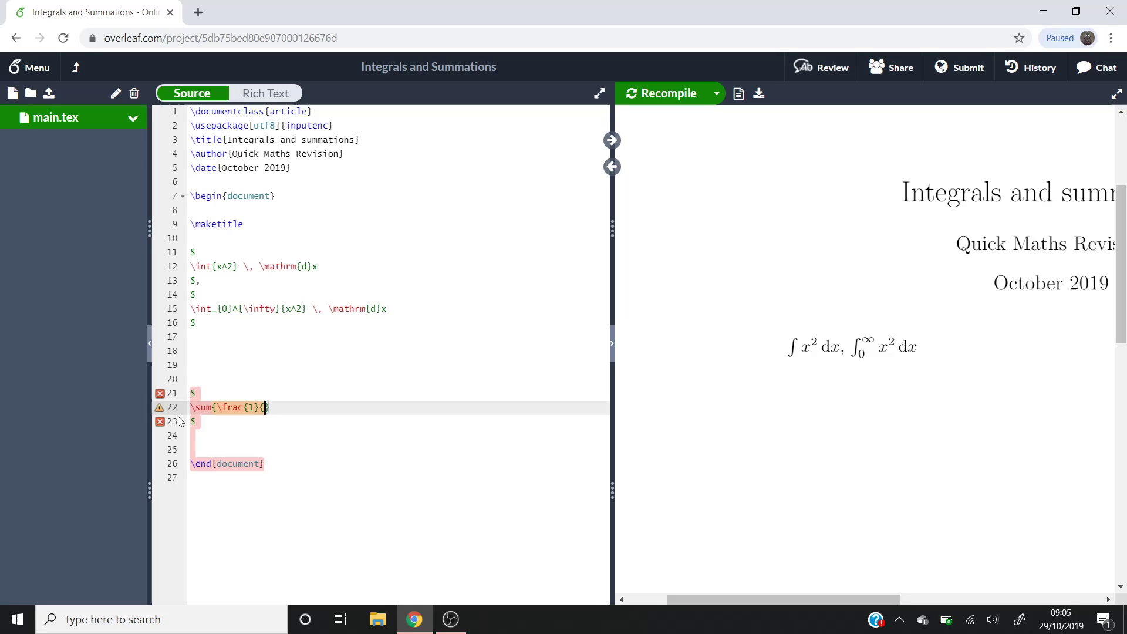
text(n)
click(287, 406)
text(})
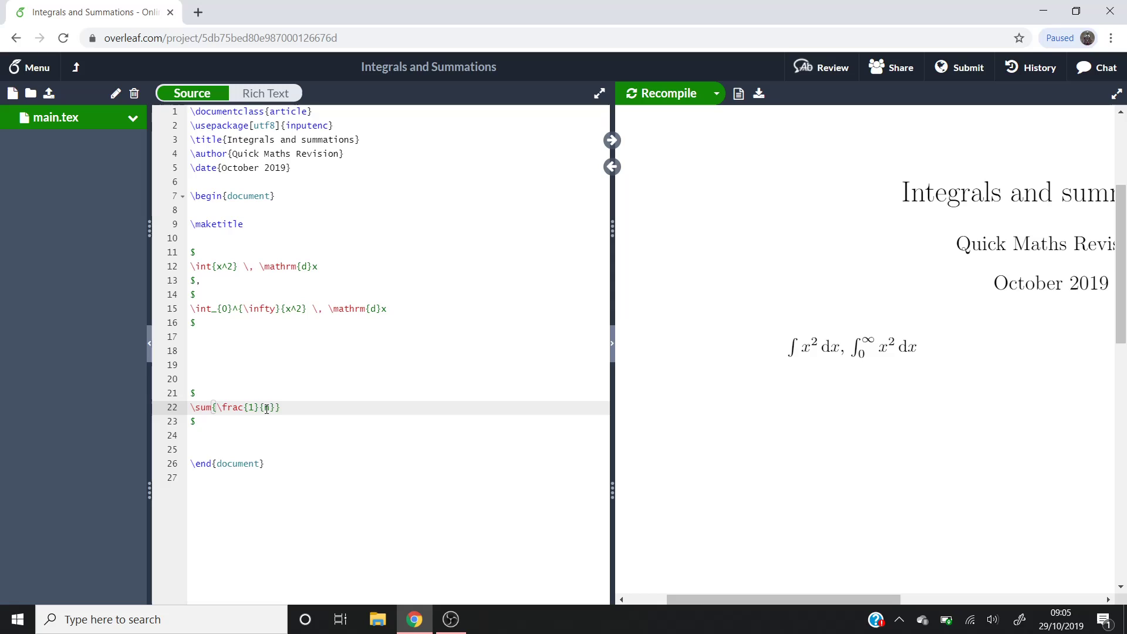
key(ctrl+s)
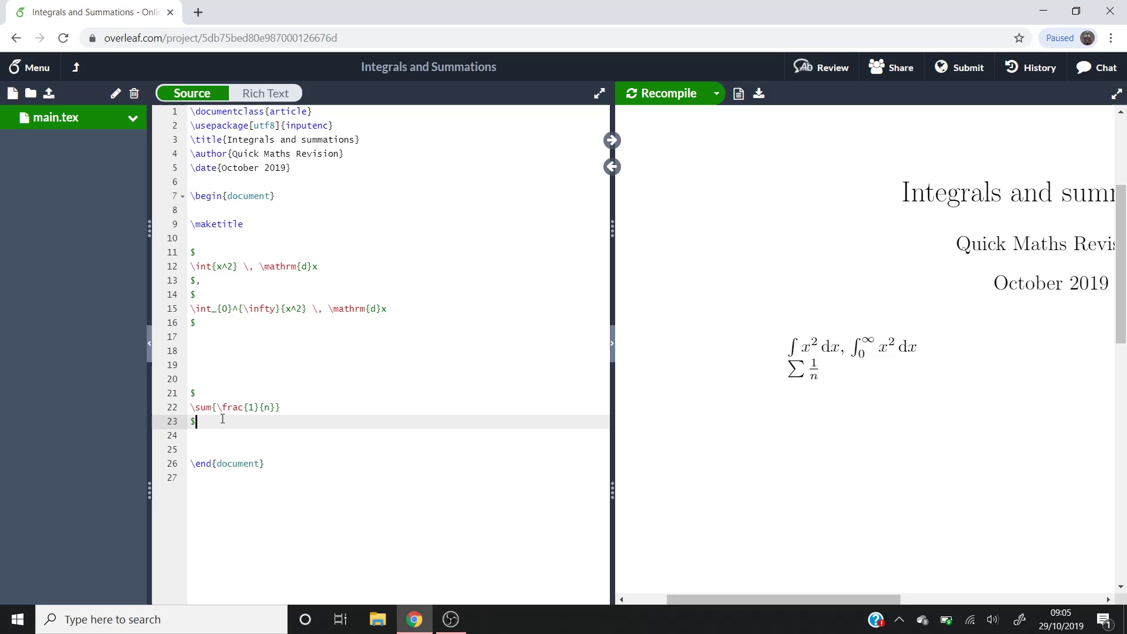
Step: Add a comma after the sum block and paste a copy of it below
drag(220, 420, 189, 399)
key(ctrl+c)
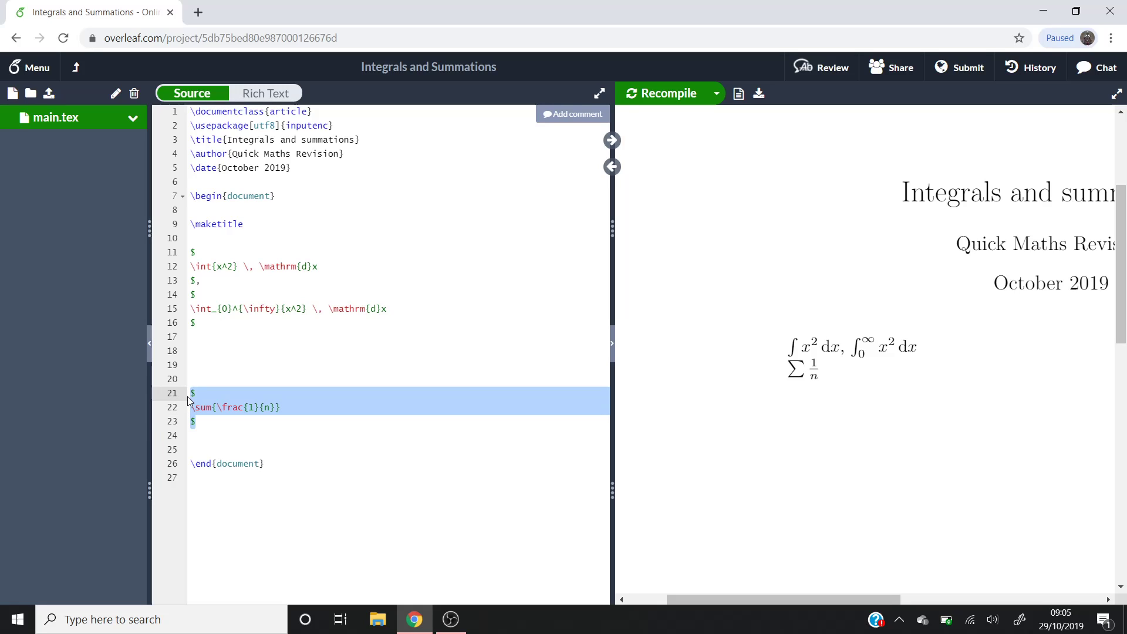
click(215, 421)
text(,)
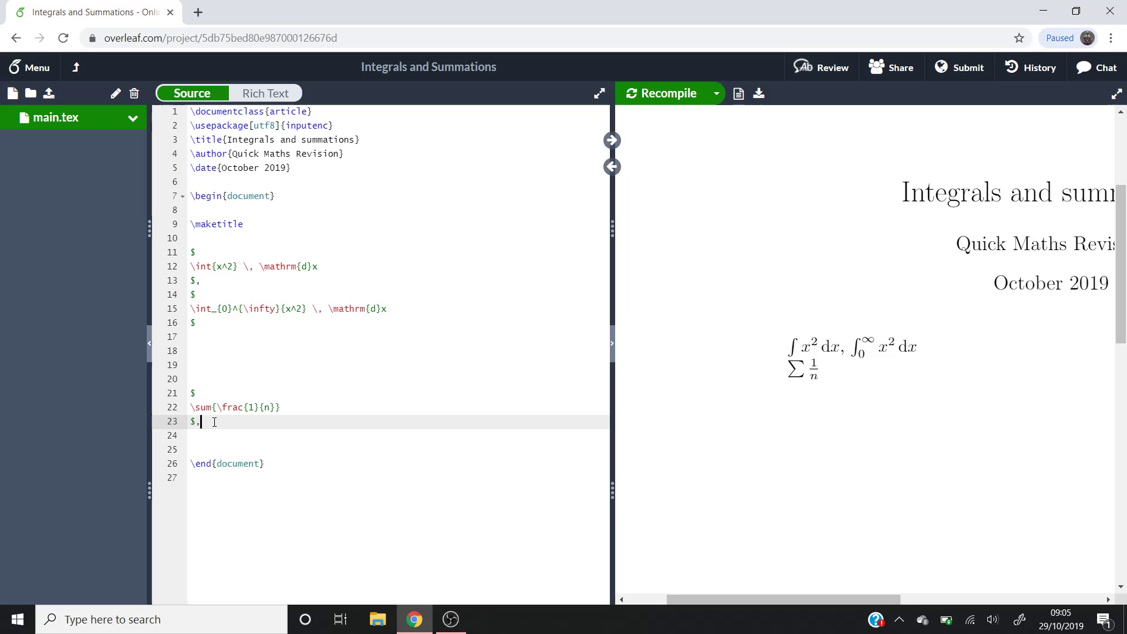
key(Return)
key(ctrl+v)
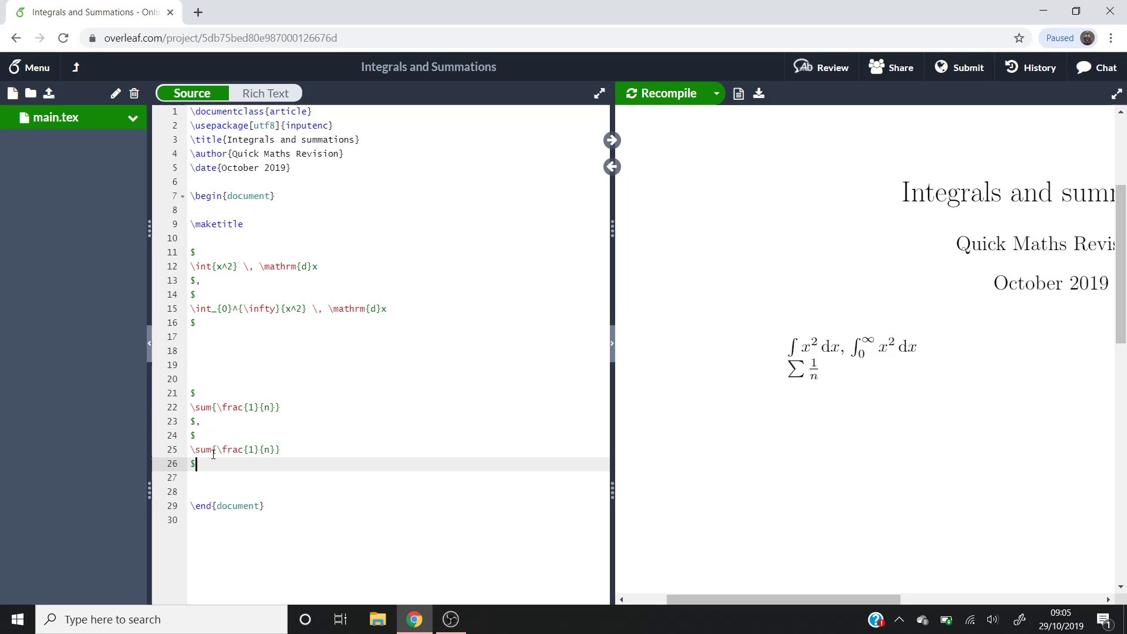
Step: Give the copied sum limits _{n=0}^{\infty}, recompile, and add blank lines below
click(213, 451)
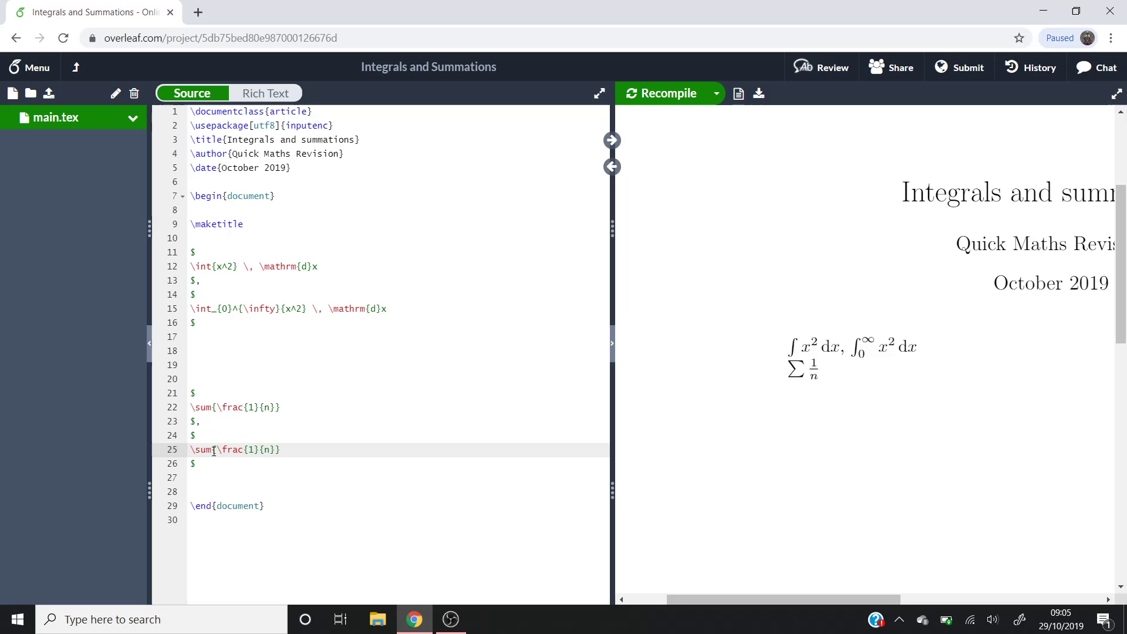
text(_)
text({)
text(n=0)
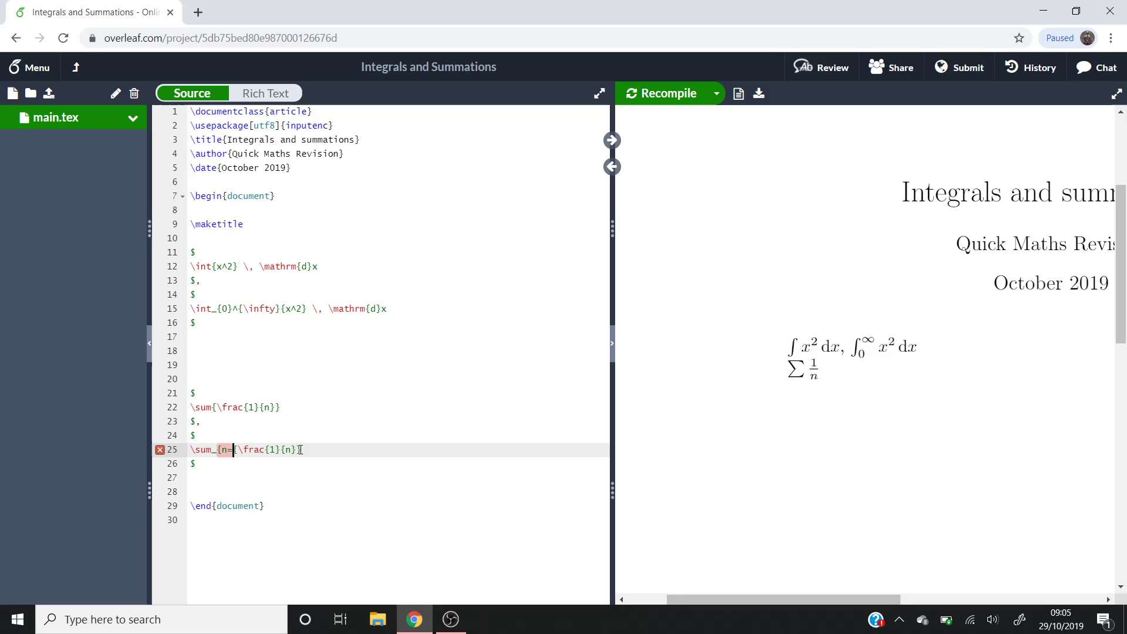
text(}^{)
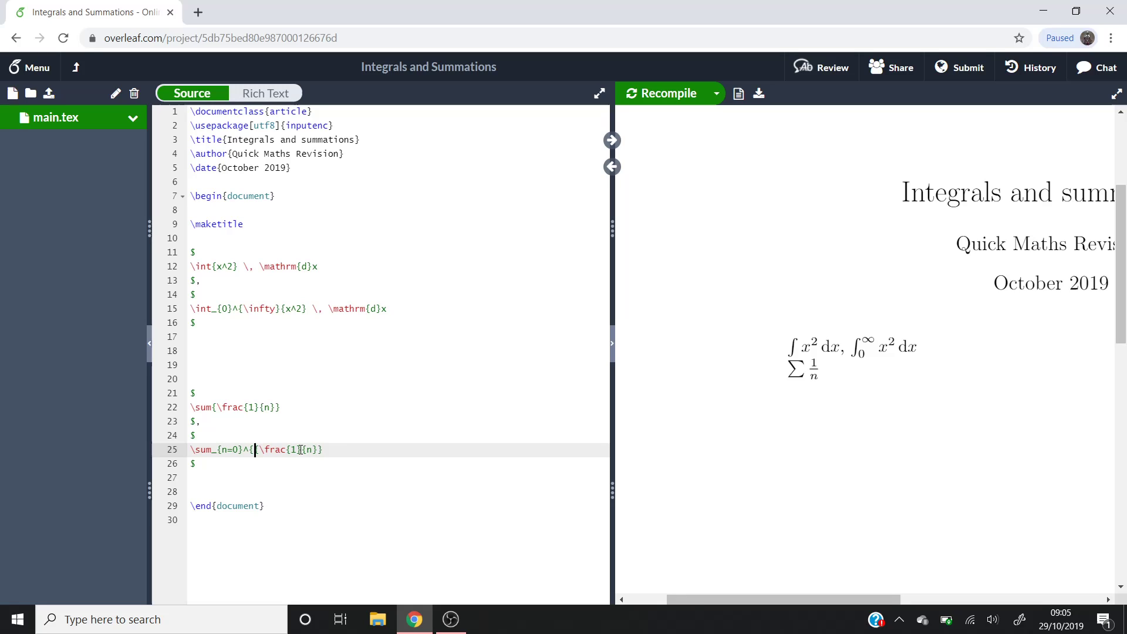
text(\infty)
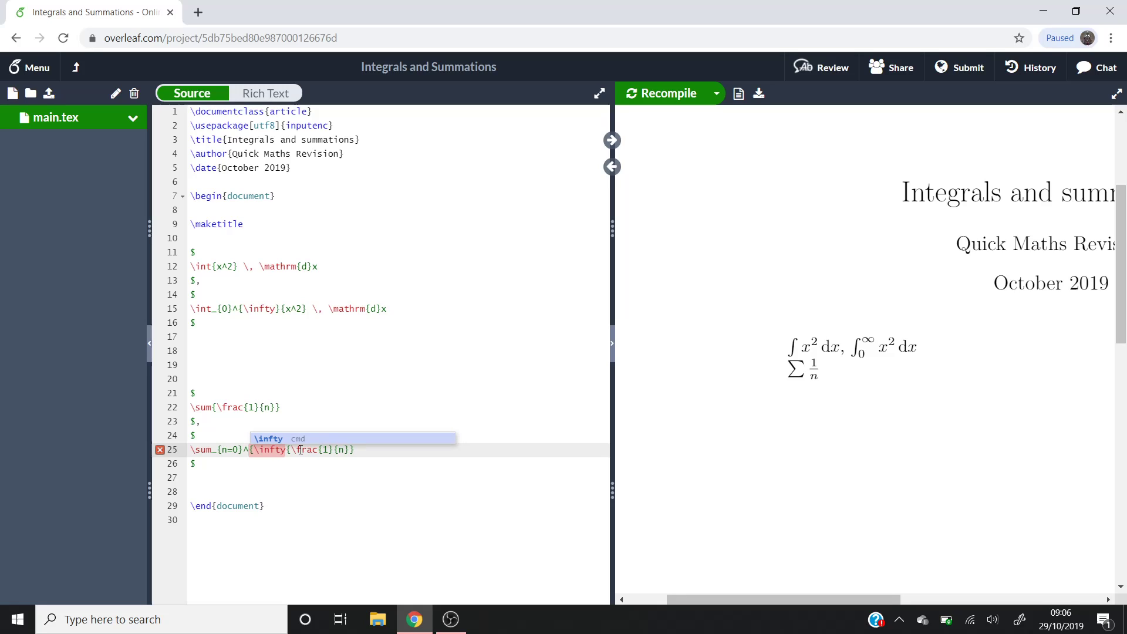
text(})
key(ctrl+s)
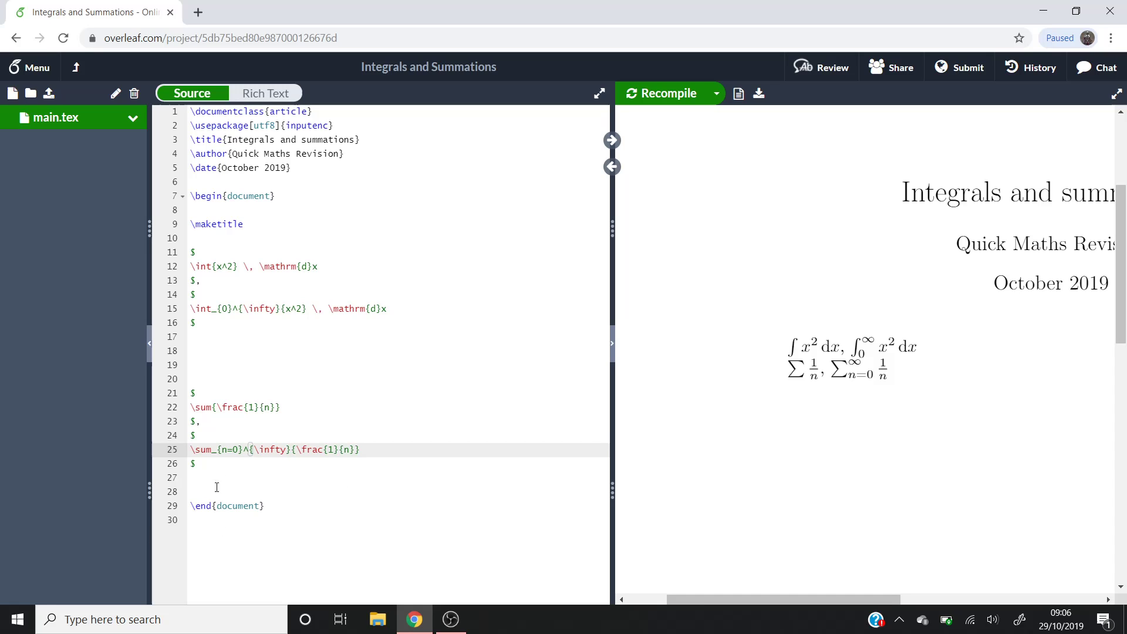
click(227, 464)
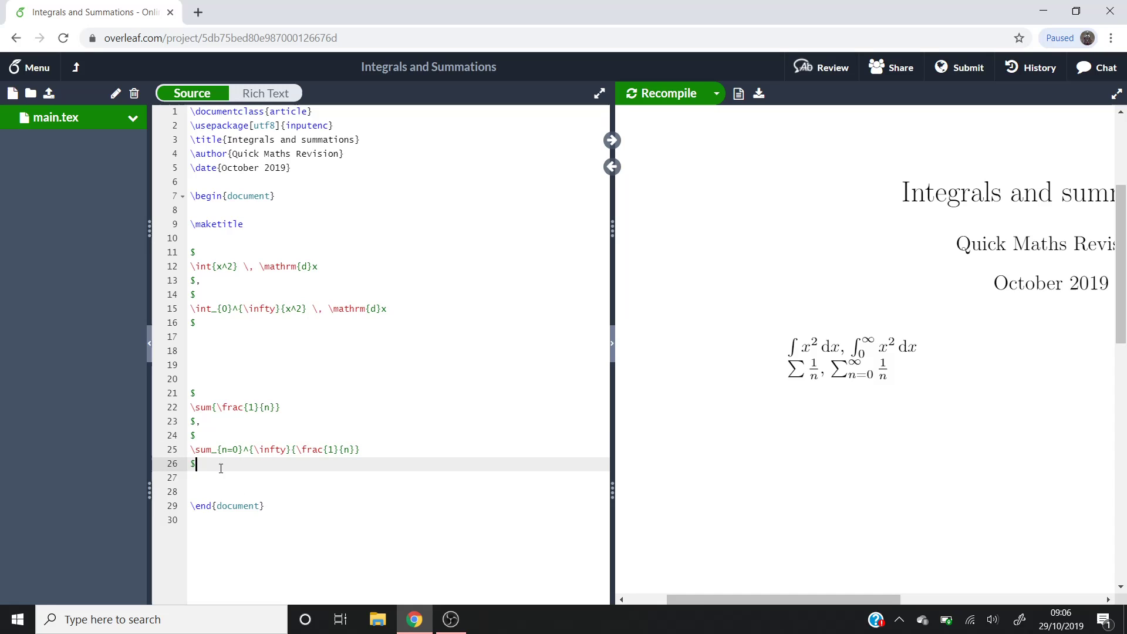
key(Return)
key(Return)
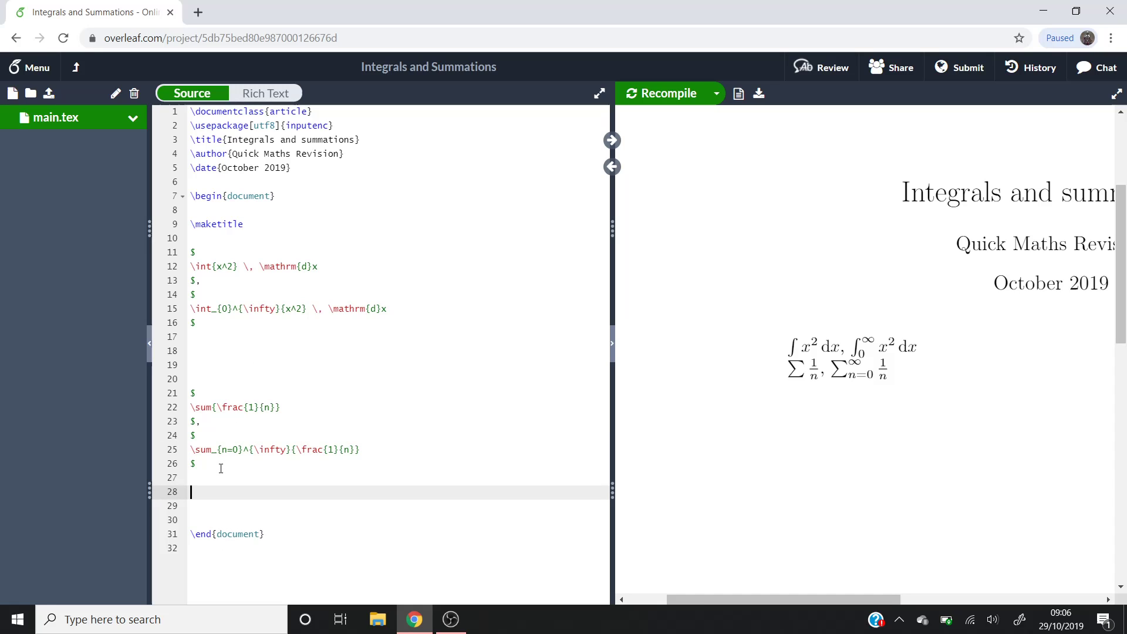